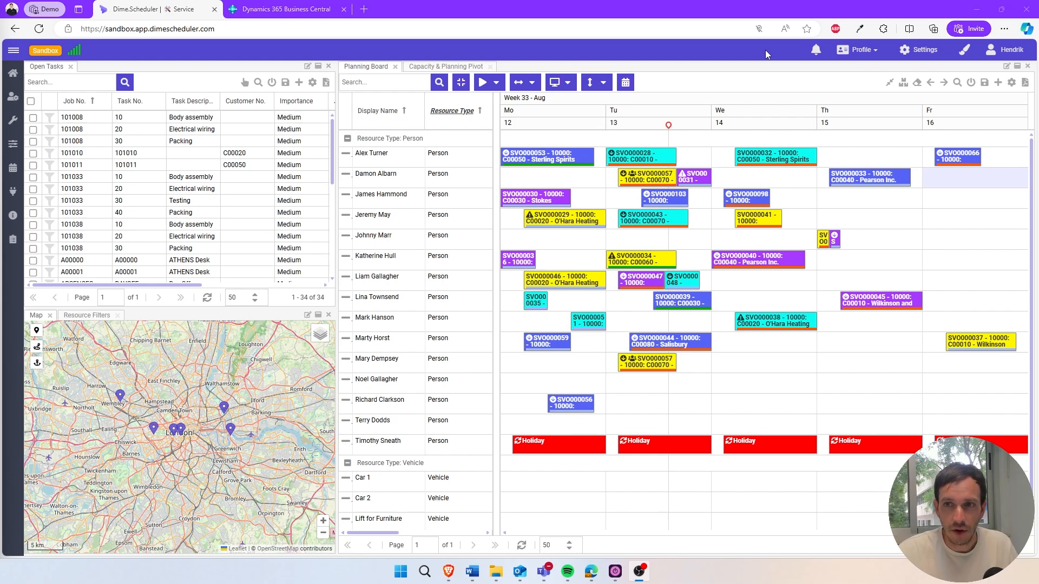
# Open the Daily planning user profile, and return to the home page with the default profile.
pyautogui.click(846, 53)
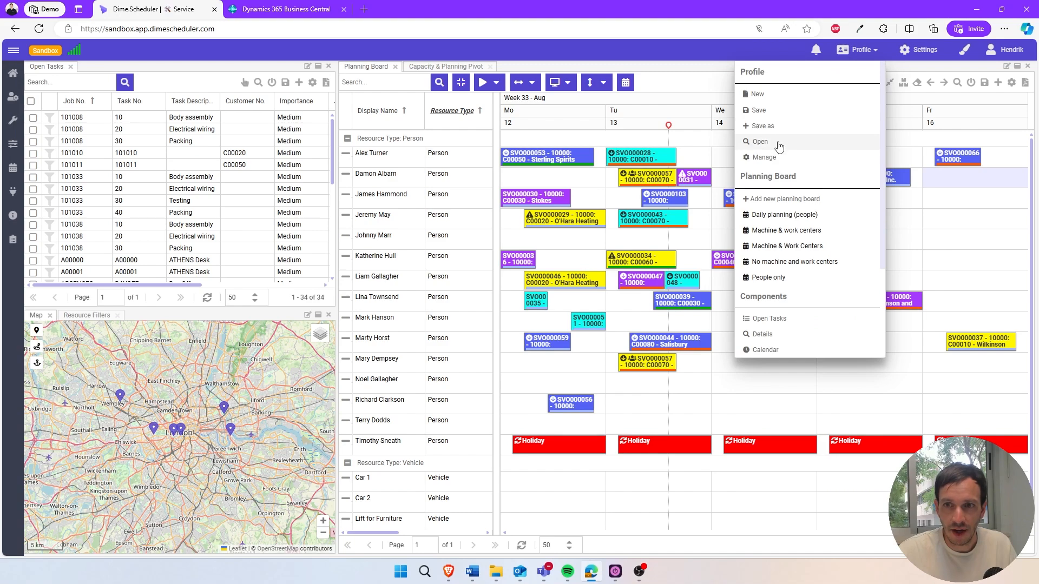
pyautogui.click(760, 142)
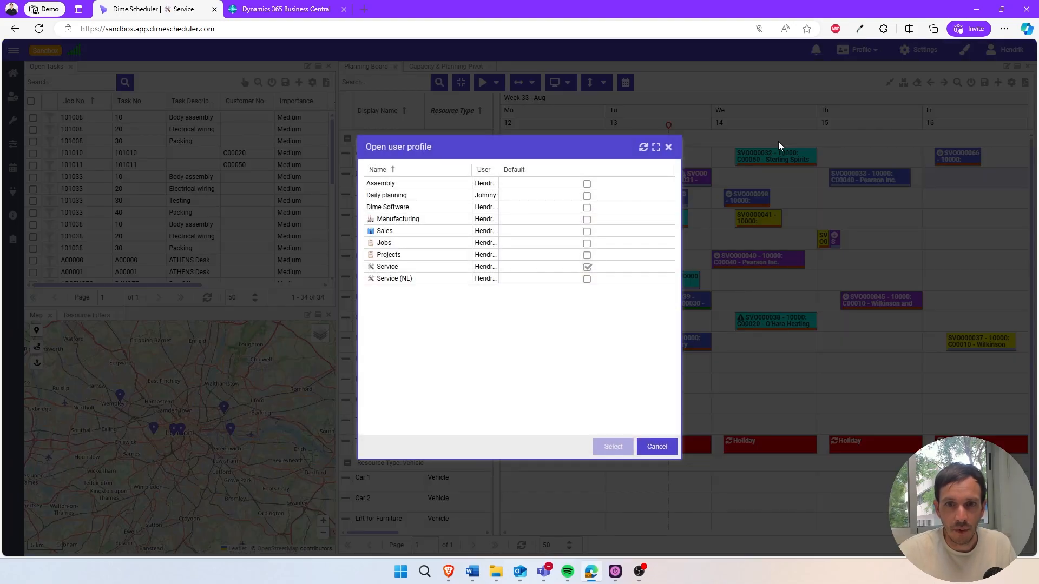
pyautogui.moveTo(499, 169); pyautogui.dragTo(522, 169)
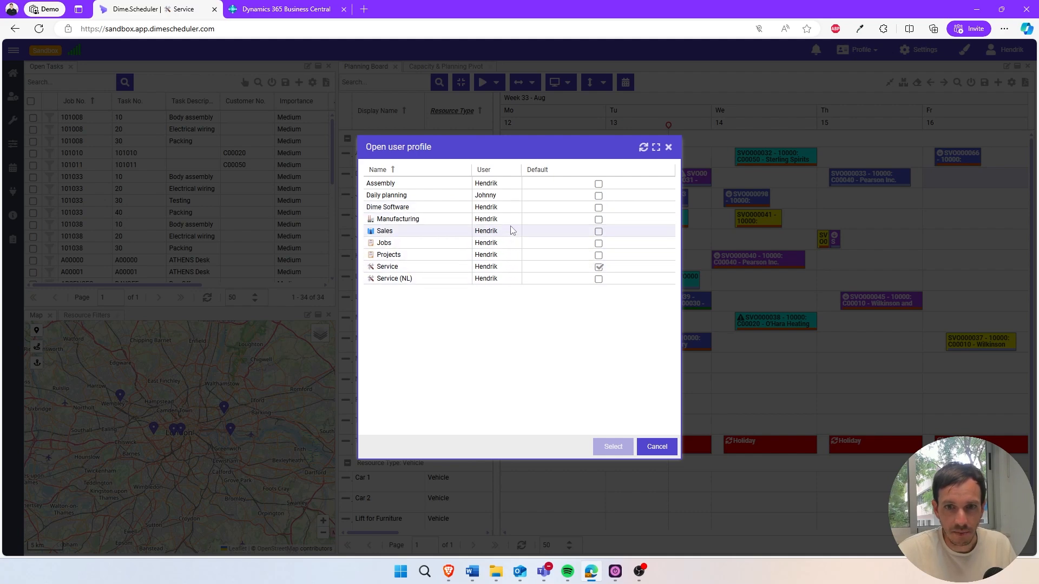
pyautogui.click(433, 200)
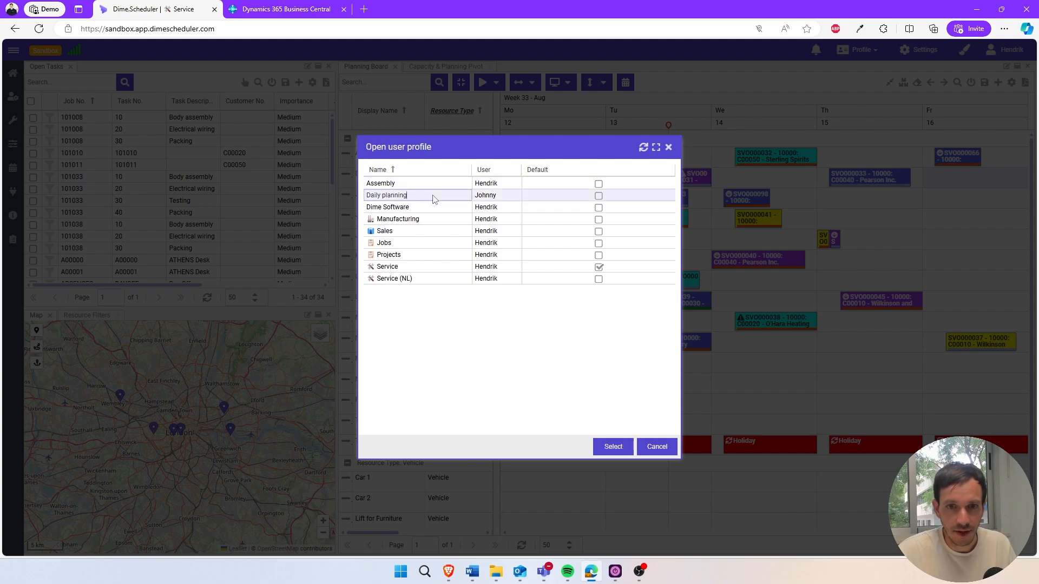
pyautogui.doubleClick(433, 199)
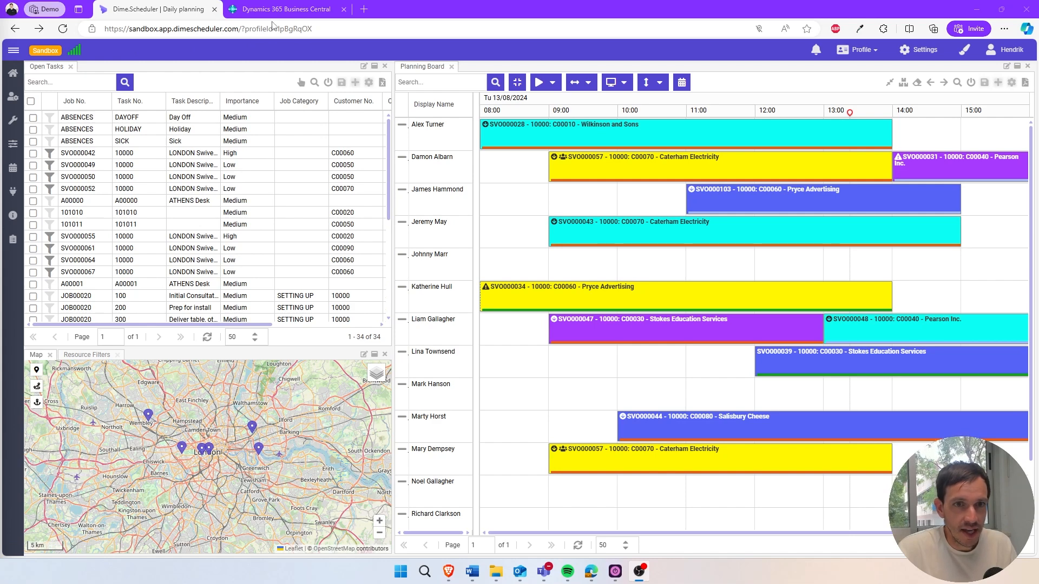
pyautogui.click(21, 77)
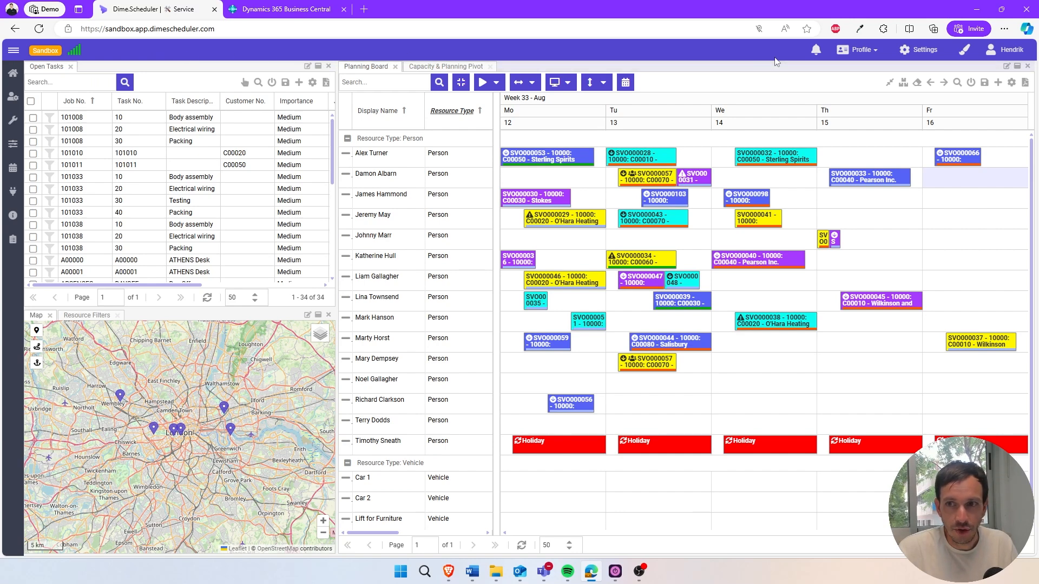
# Set the Projects profile as the default in profile management, and reload the page to apply it.
pyautogui.click(859, 50)
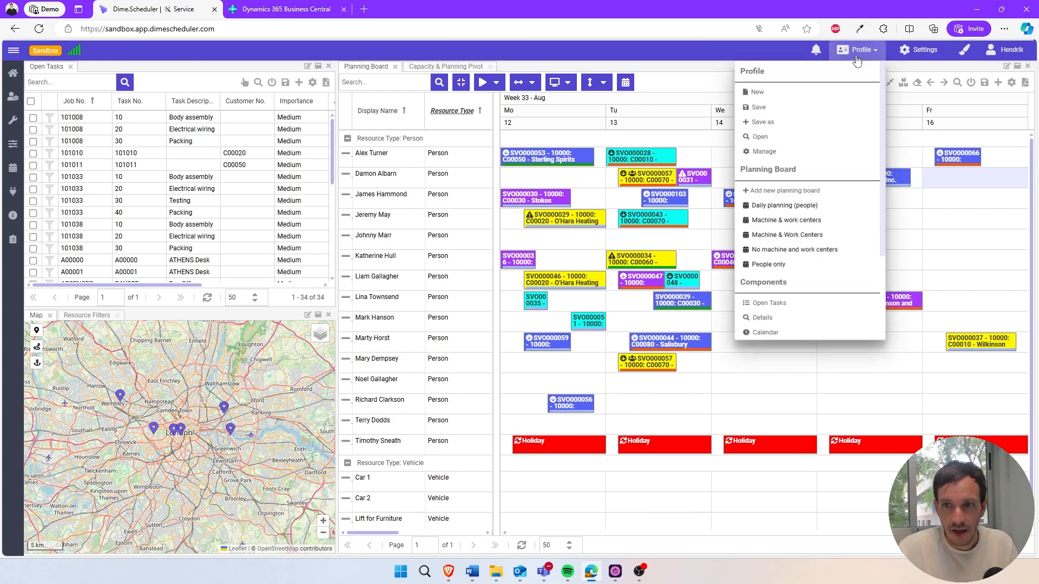
pyautogui.click(764, 158)
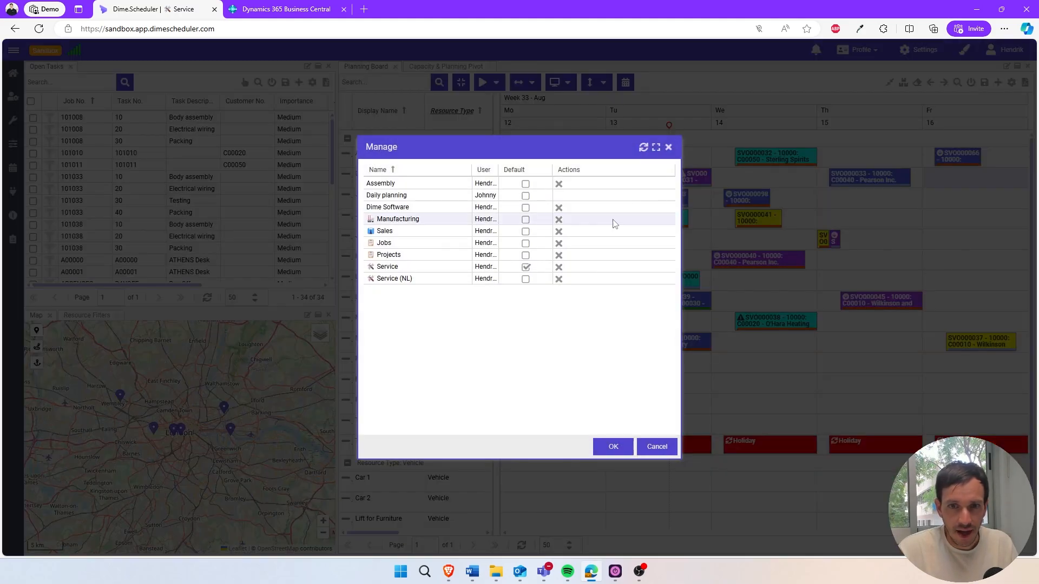
pyautogui.click(525, 255)
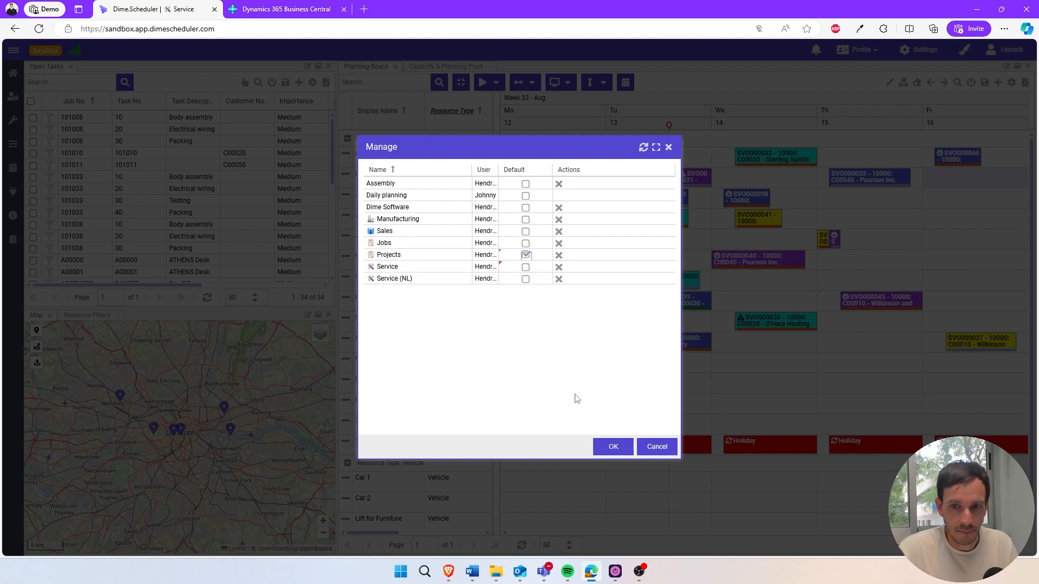
pyautogui.click(612, 446)
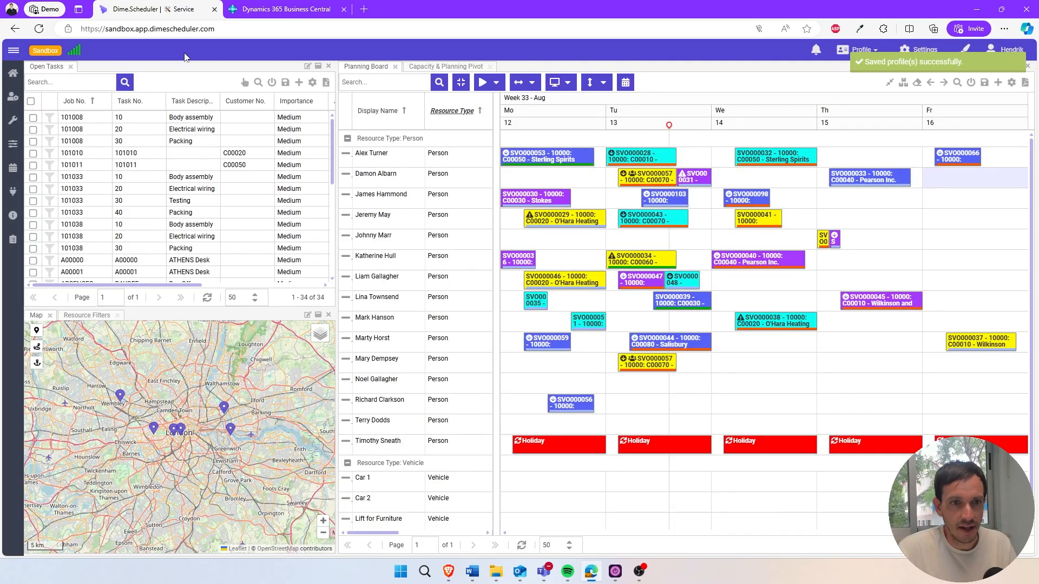
pyautogui.press('F5')
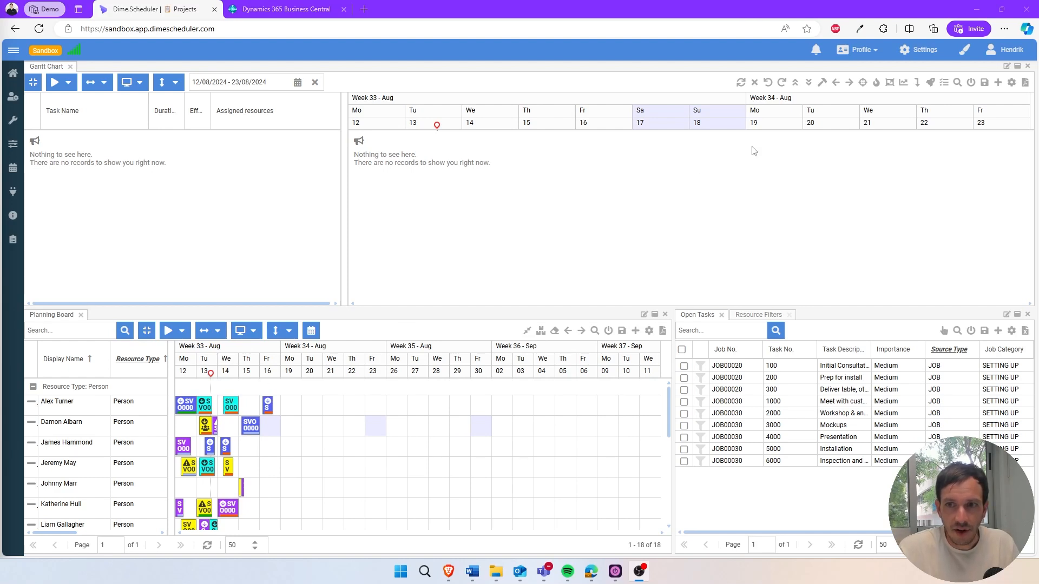
# Create a new profile, discarding any changes made to the current one.
pyautogui.click(867, 55)
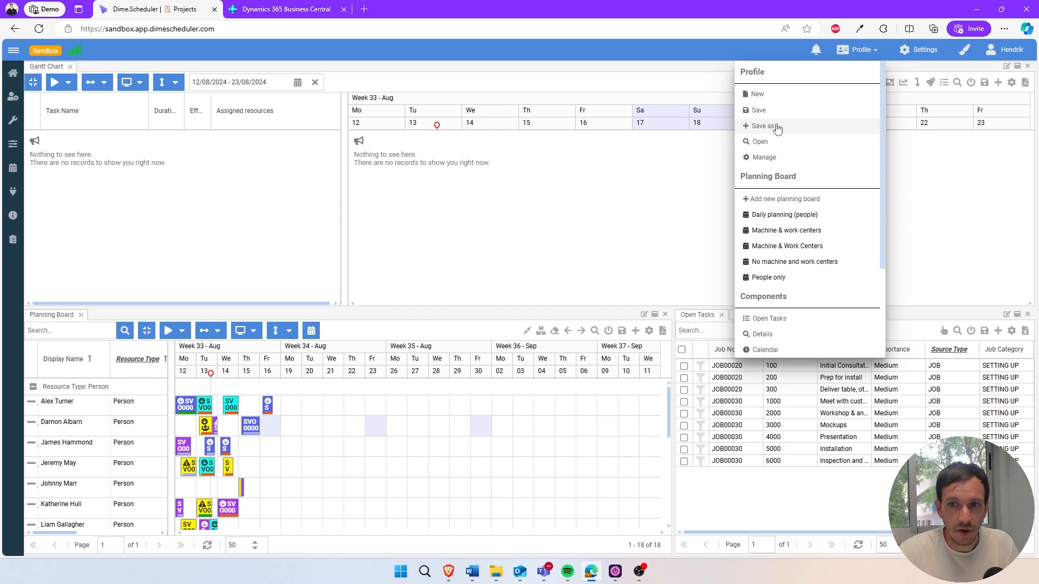
pyautogui.click(774, 95)
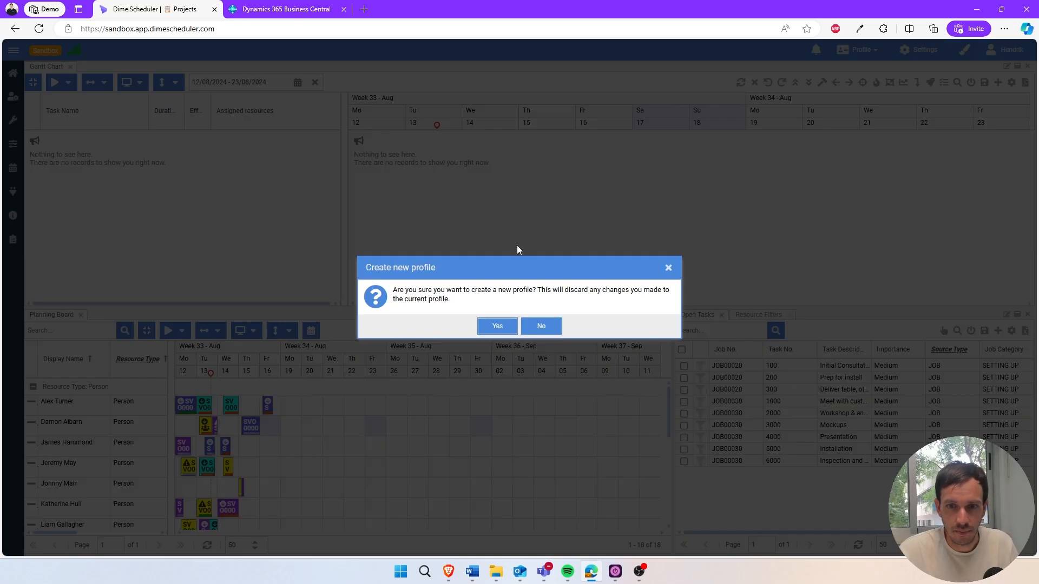
pyautogui.click(497, 327)
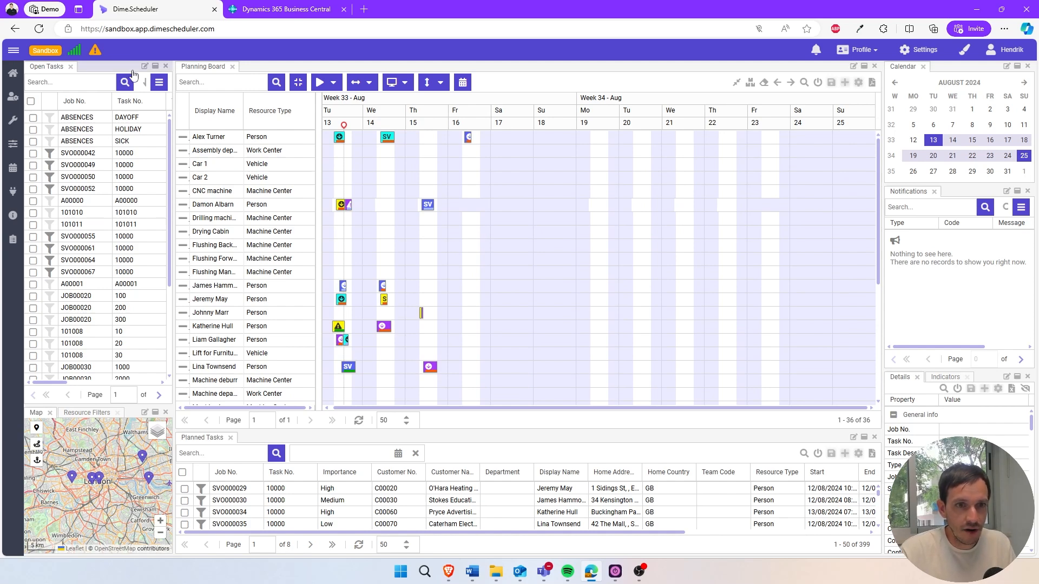
# Widen the column that holds Open Tasks and make the Map panel taller.
pyautogui.moveTo(171, 99); pyautogui.dragTo(224, 99)
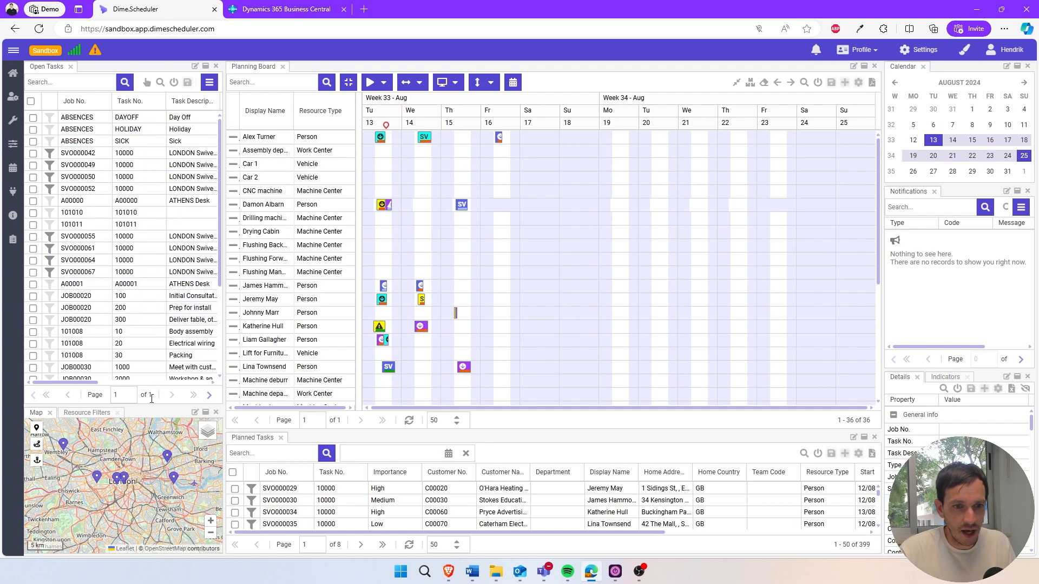
pyautogui.moveTo(145, 413); pyautogui.dragTo(142, 319)
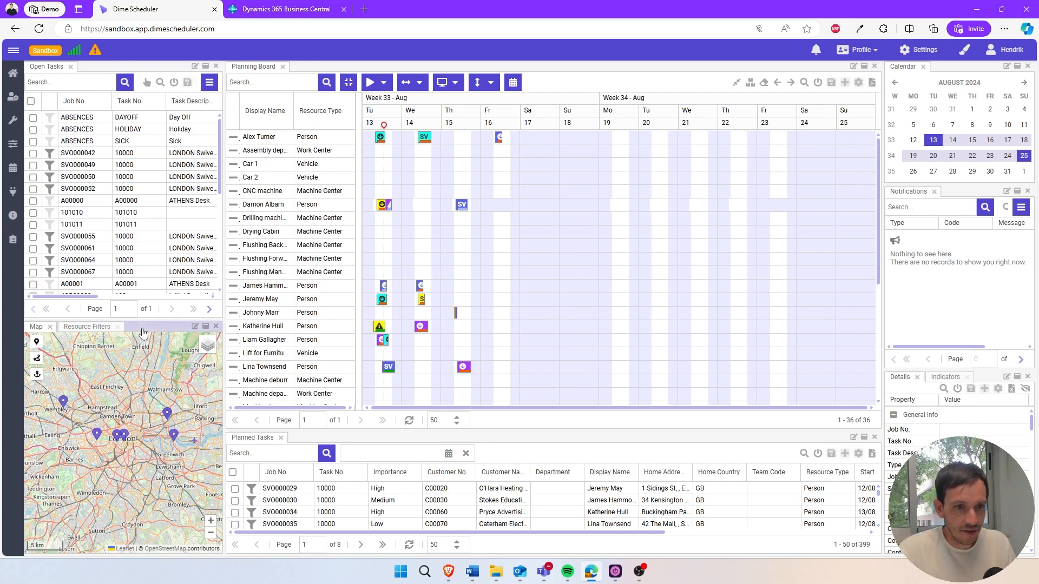
# Dock the Resource Filters component as a separate panel beneath the Map.
pyautogui.click(90, 328)
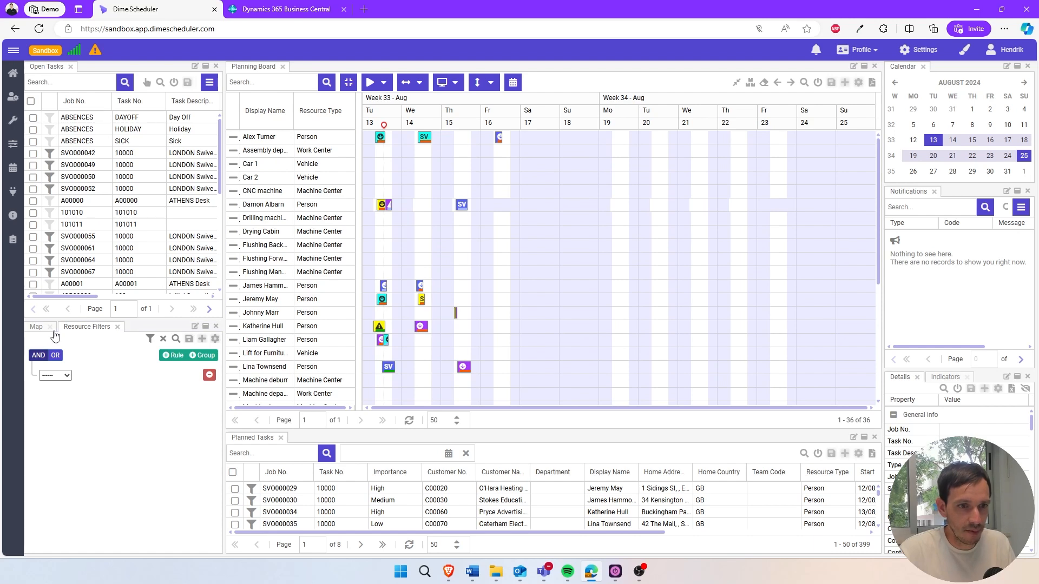
pyautogui.click(33, 327)
pyautogui.click(64, 328)
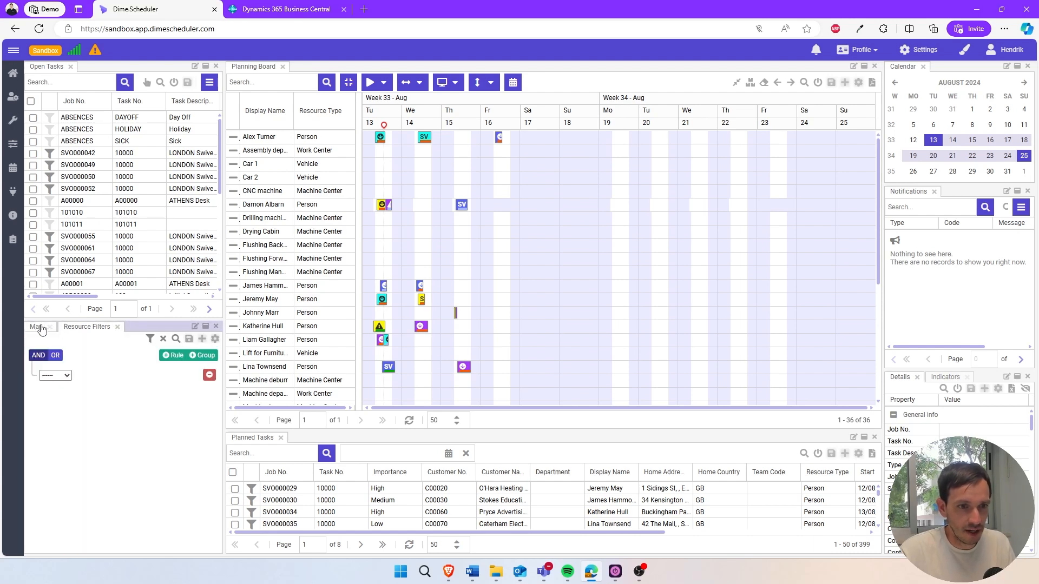
pyautogui.click(41, 329)
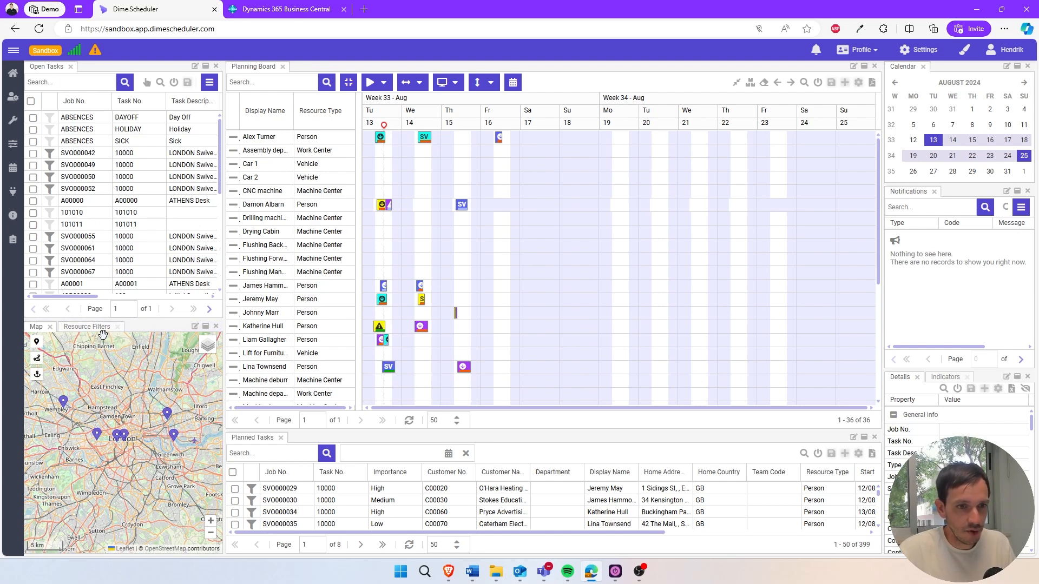
pyautogui.moveTo(92, 329); pyautogui.dragTo(147, 454)
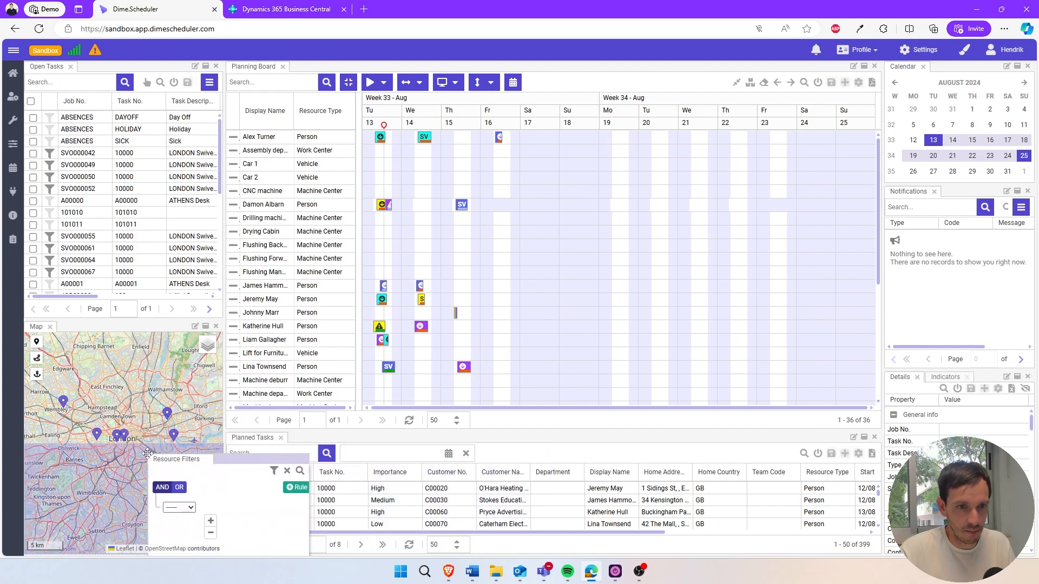
pyautogui.moveTo(147, 453); pyautogui.dragTo(148, 455)
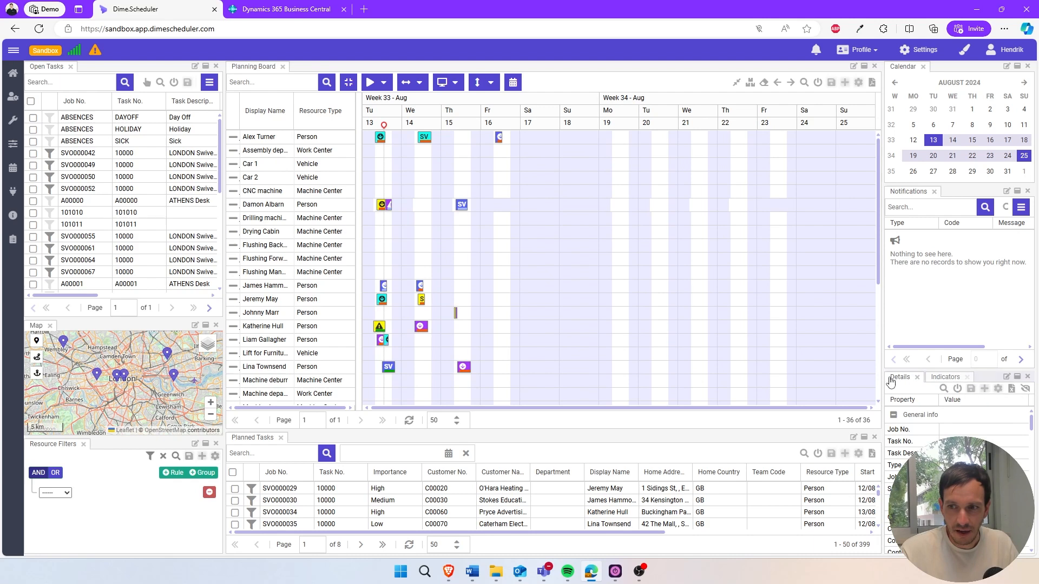
# Close the Details and Calendar panels, and dock Notifications as a tab beside Planned Tasks with Planned Tasks shown.
pyautogui.click(1027, 378)
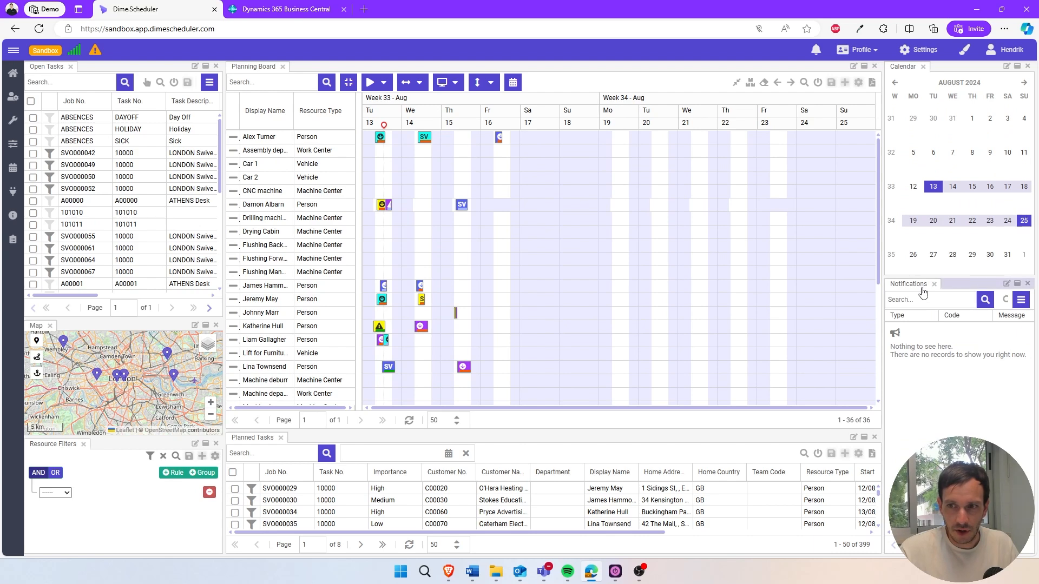
pyautogui.moveTo(921, 285); pyautogui.dragTo(332, 441)
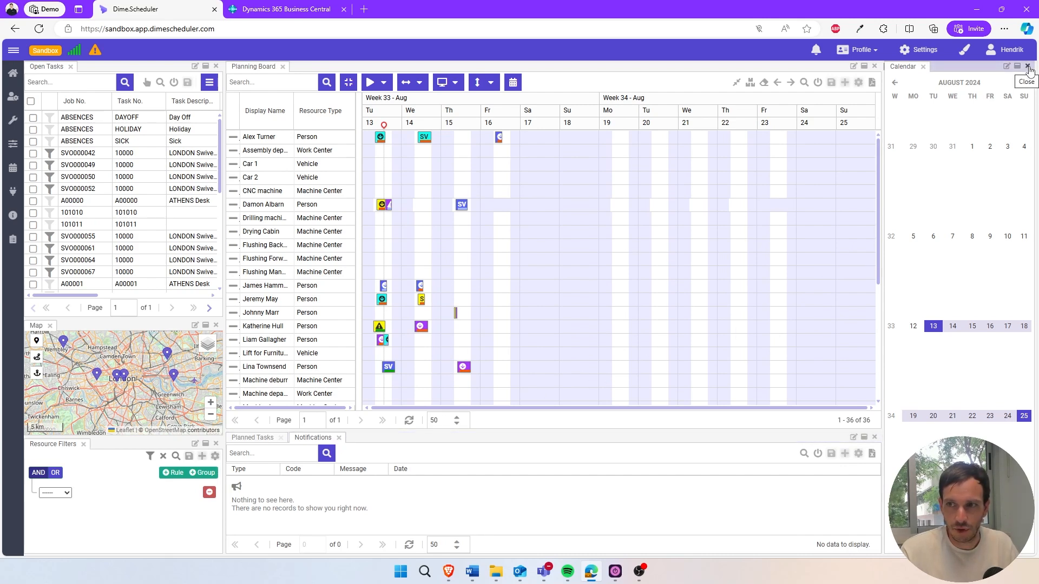
pyautogui.click(1028, 69)
pyautogui.click(312, 439)
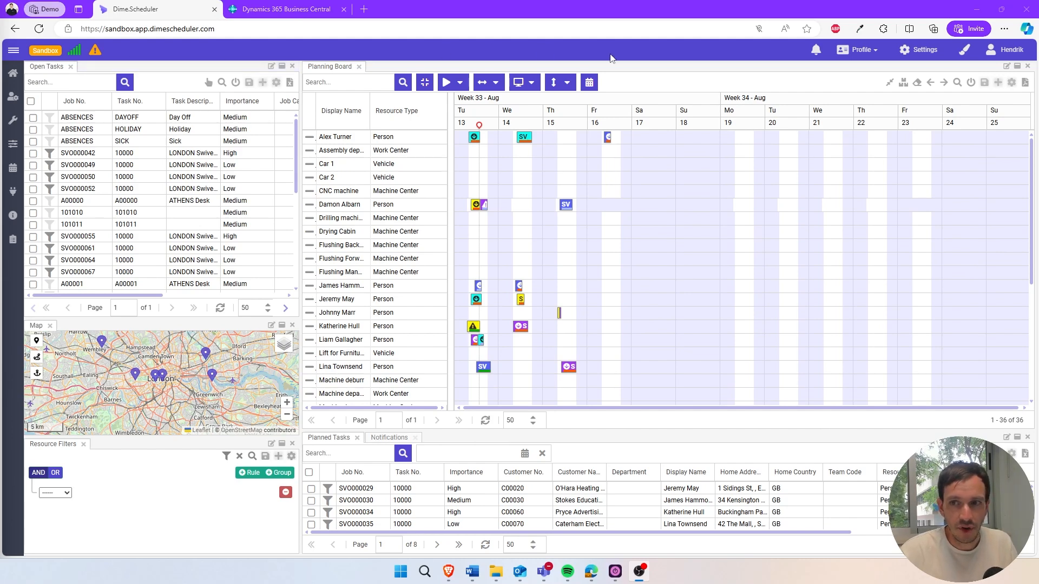
# Add a second Open Tasks component to the layout as a tab beside the existing Open Tasks.
pyautogui.click(854, 52)
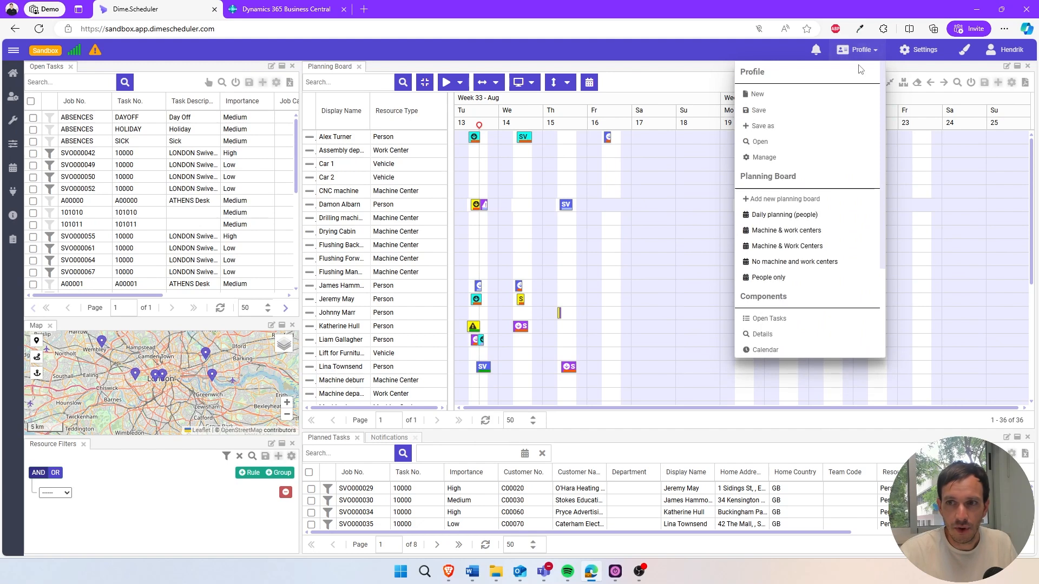
pyautogui.scroll(-3, 844, 103)
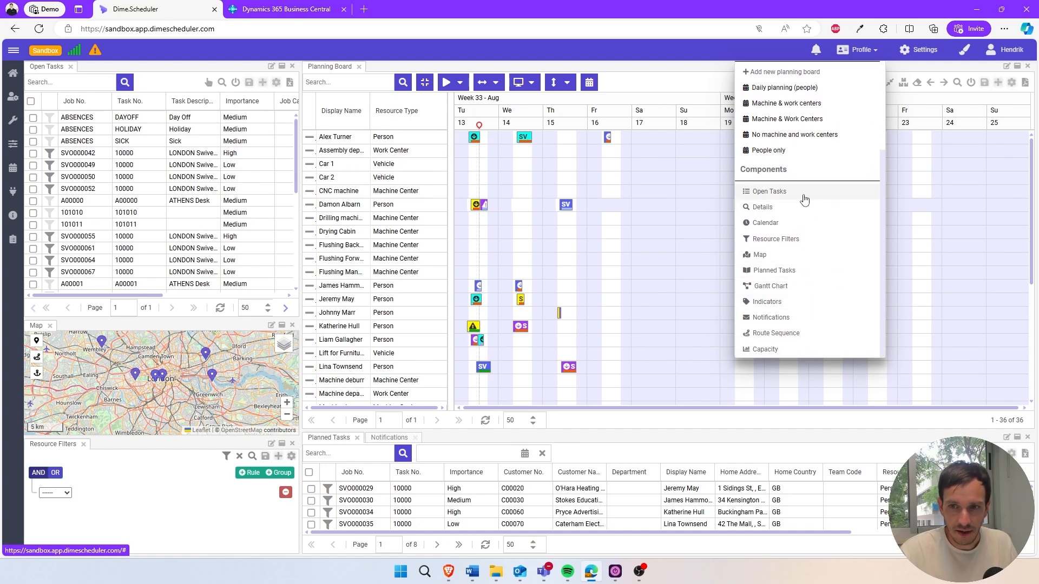
pyautogui.moveTo(804, 201); pyautogui.dragTo(94, 68)
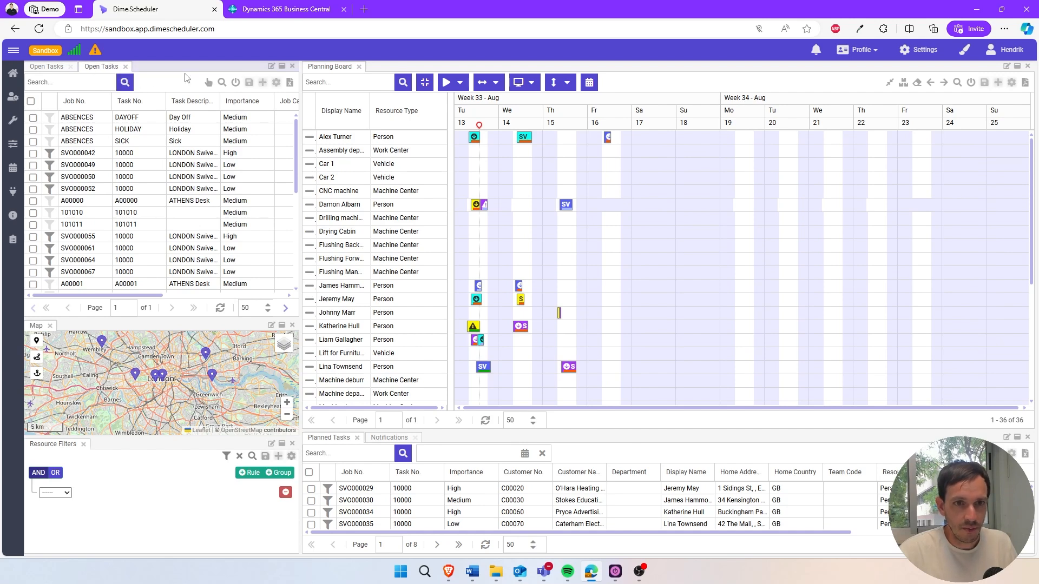
# Rename the newly added Open Tasks component to "Other work".
pyautogui.click(271, 67)
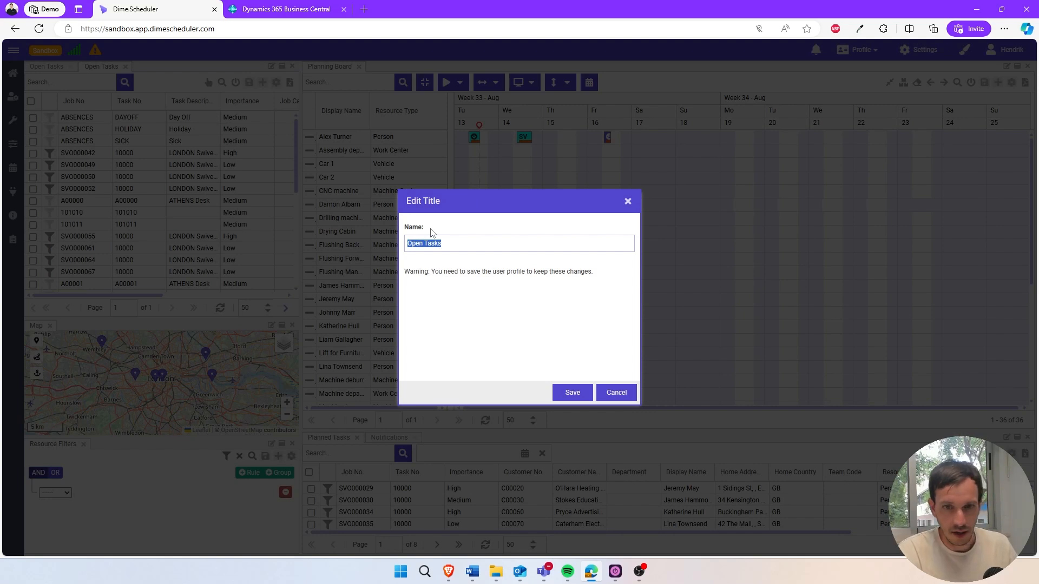
pyautogui.write('Other work')
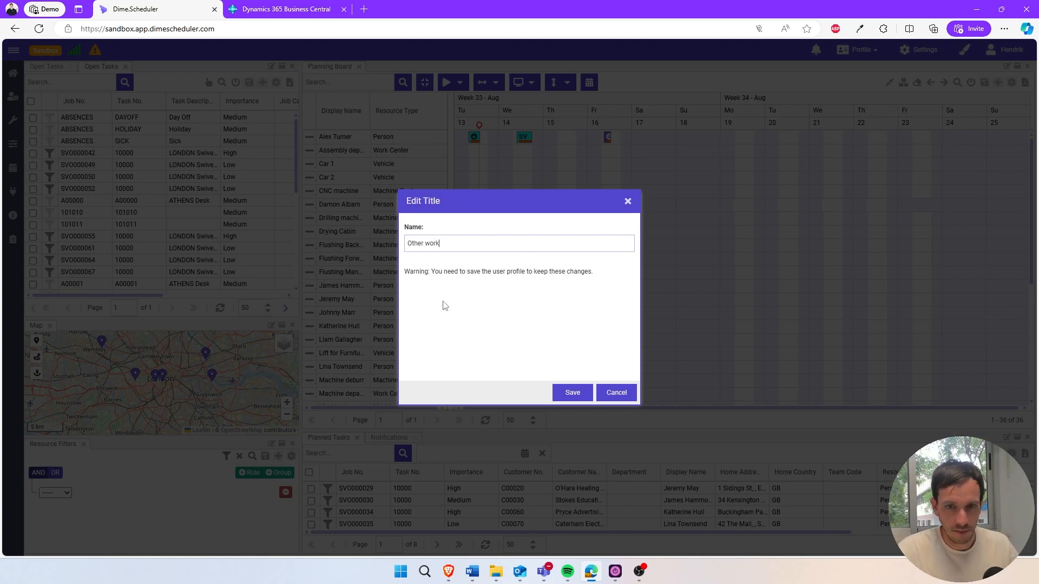
pyautogui.click(558, 393)
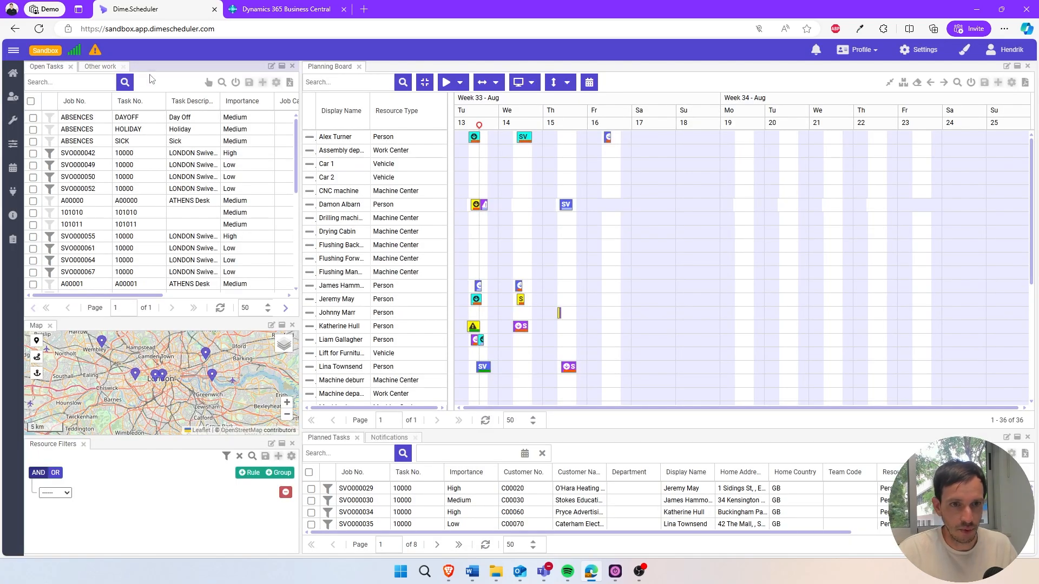
# Rename the original Open Tasks component to "Service orders".
pyautogui.click(270, 67)
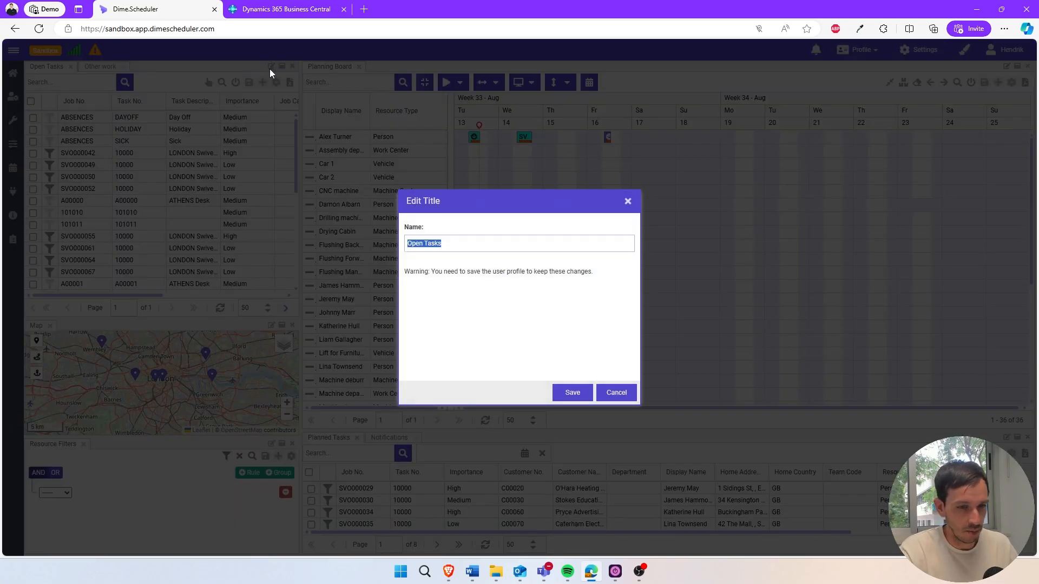
pyautogui.write('Service orders')
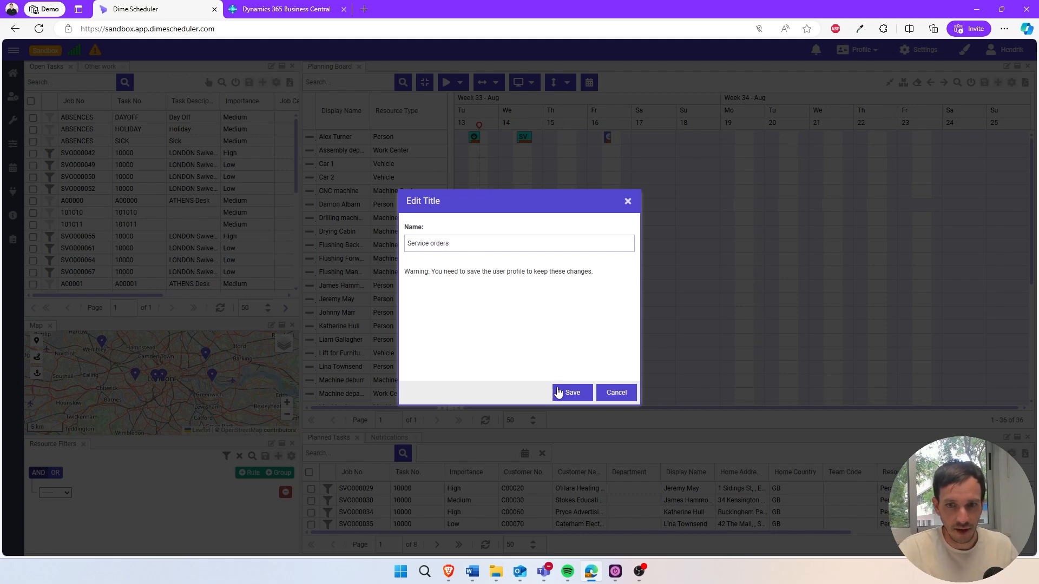
pyautogui.click(558, 391)
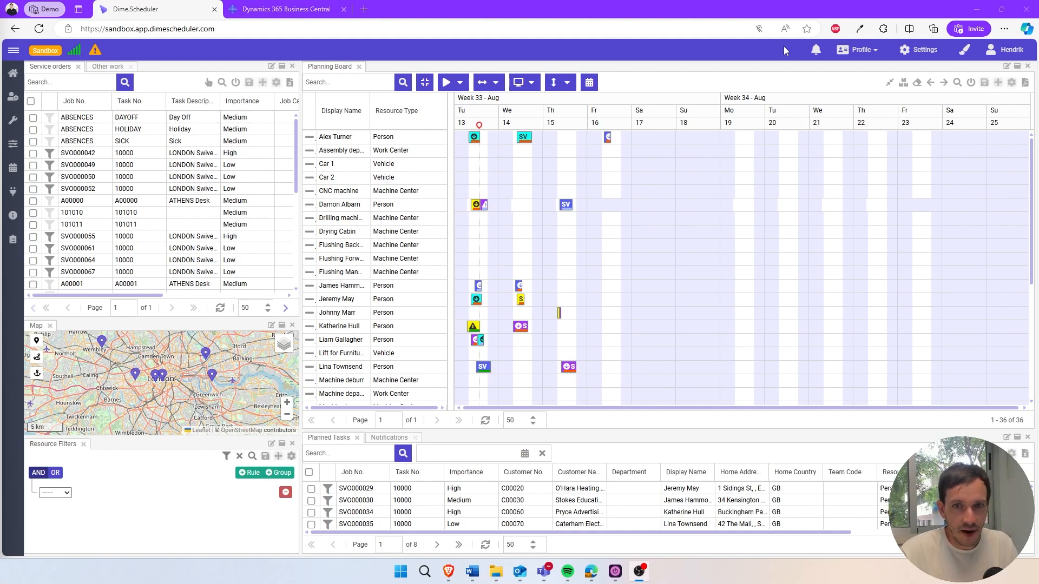
# Save the current layout as a new profile named "Service planning 2024", set as default with sharing enabled.
pyautogui.click(865, 50)
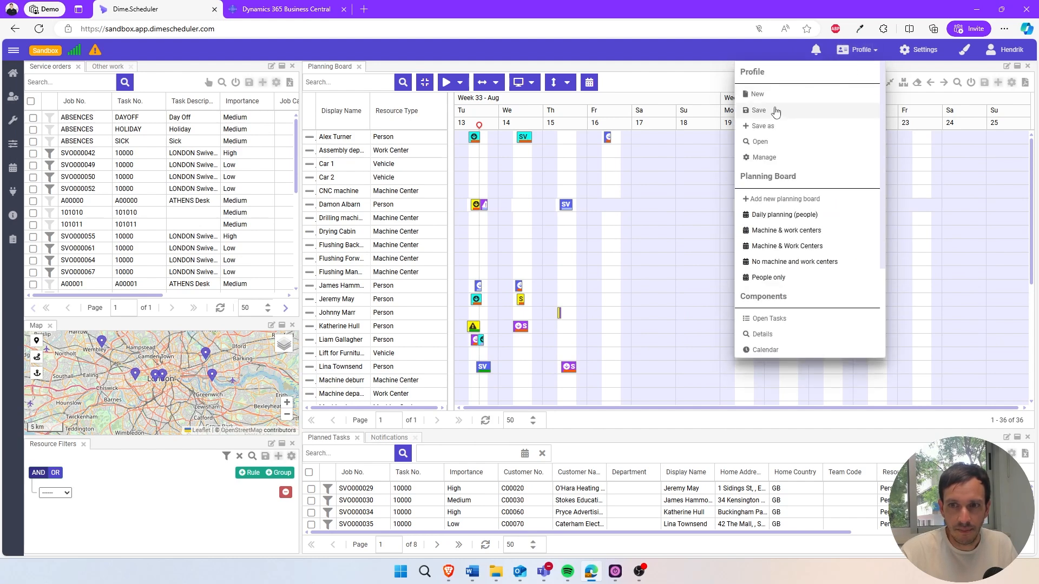
pyautogui.click(776, 111)
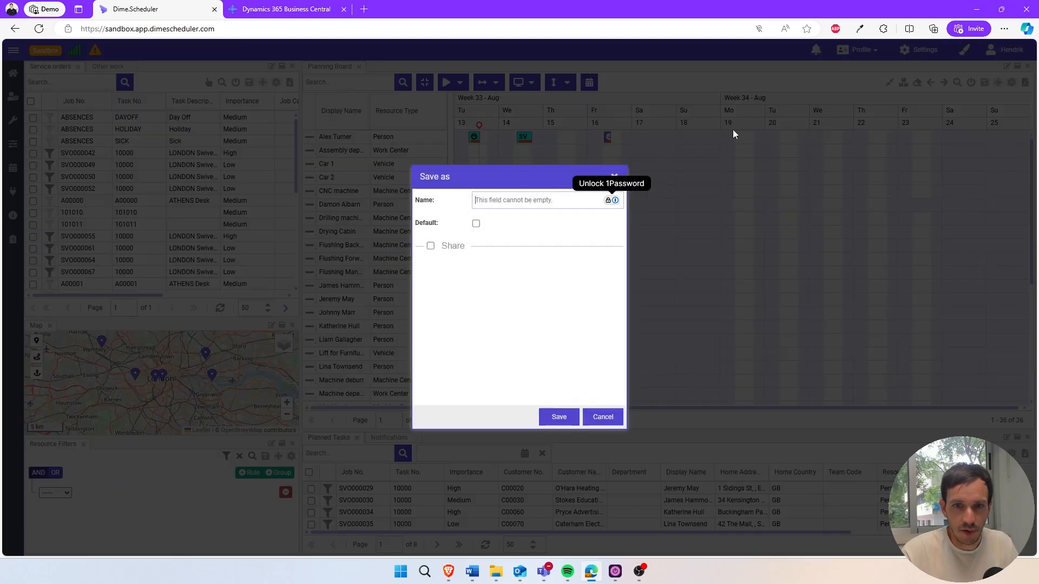
pyautogui.write('S')
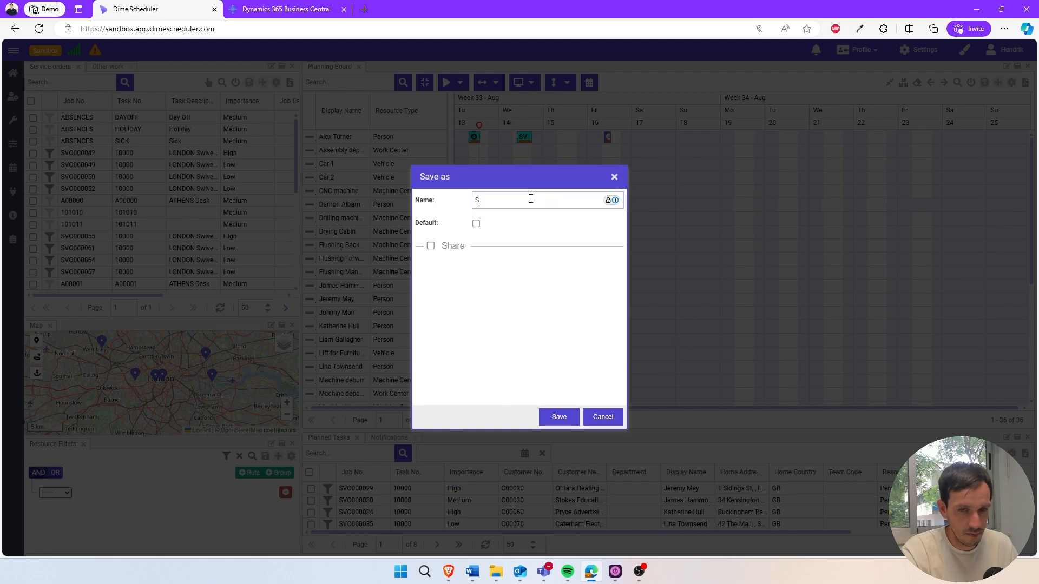
pyautogui.write('ervice planning 2024')
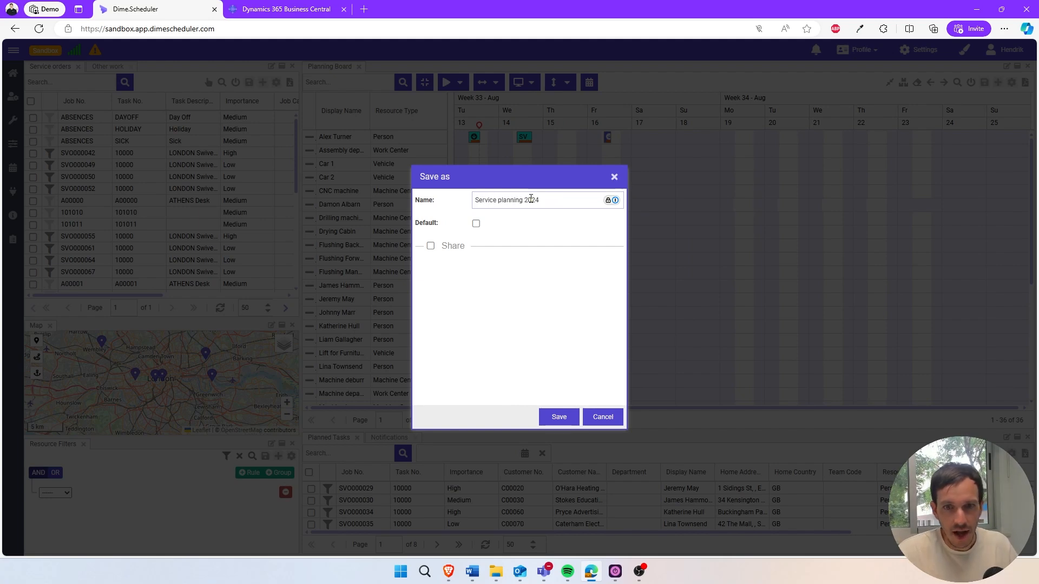
pyautogui.click(476, 224)
pyautogui.click(431, 247)
pyautogui.click(468, 270)
pyautogui.click(562, 421)
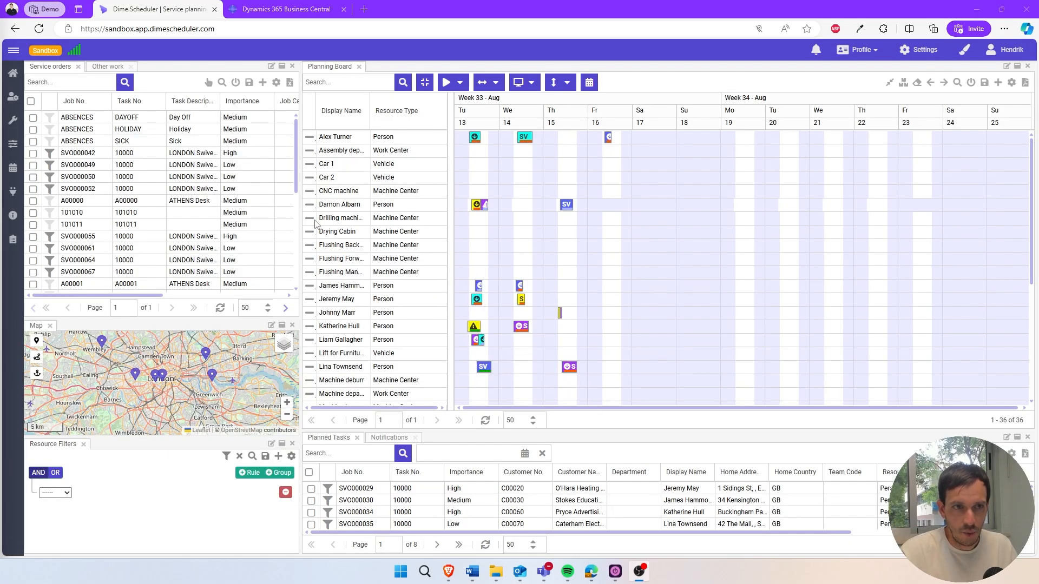
# Reload the page and look at the Other work component in the restored profile.
pyautogui.click(39, 30)
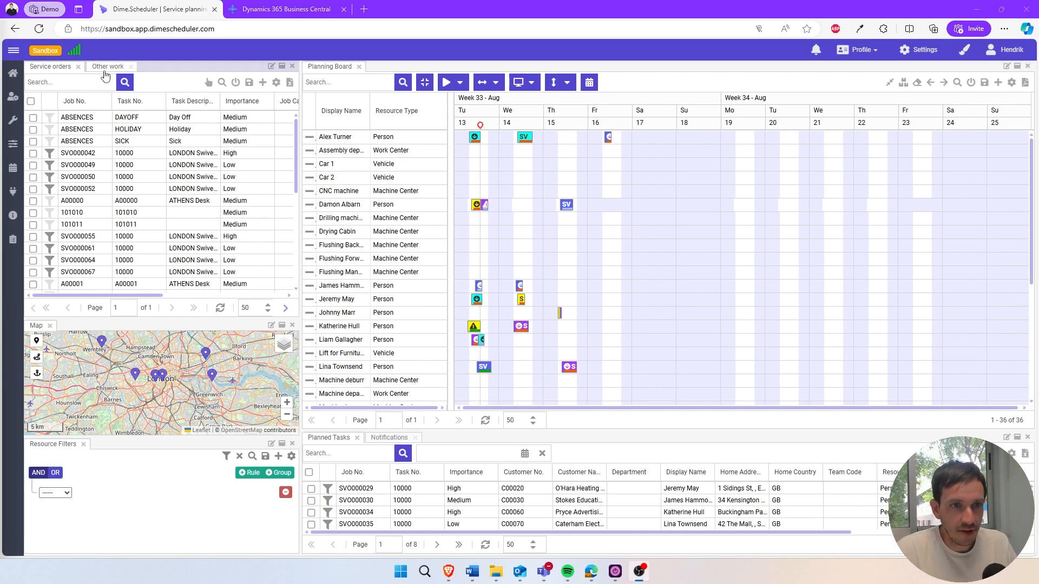
pyautogui.click(105, 75)
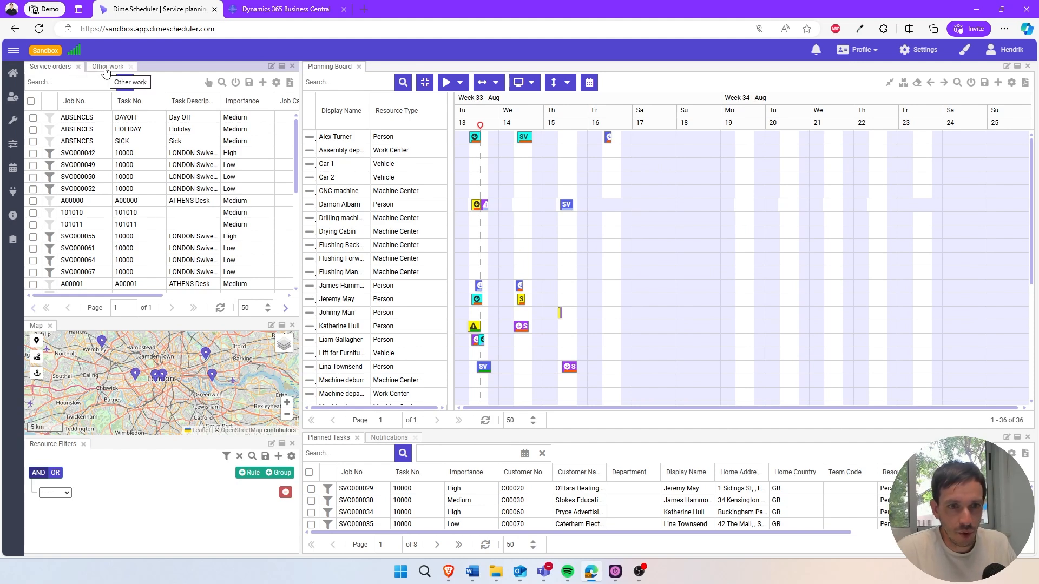
pyautogui.click(105, 70)
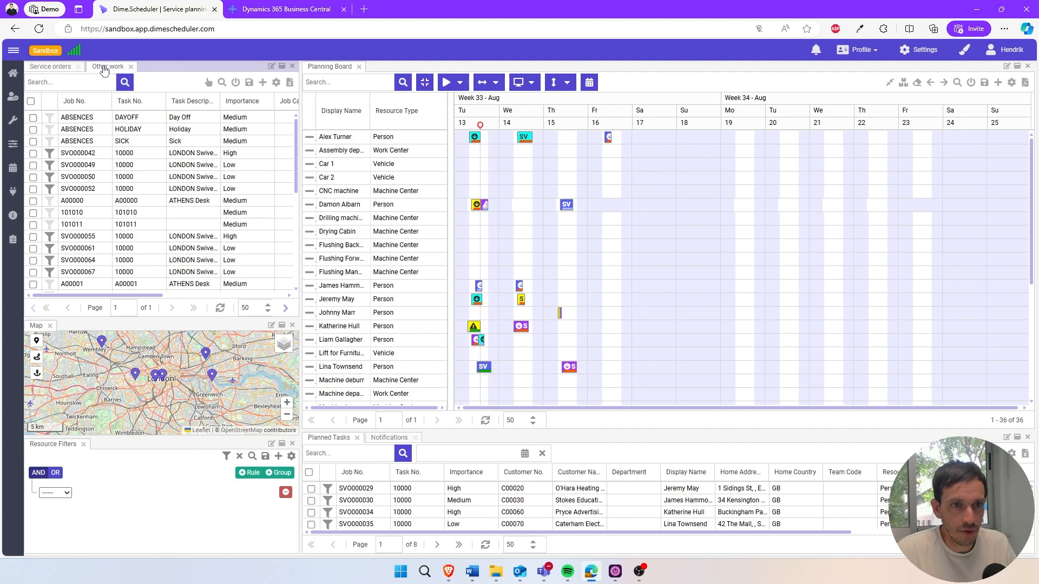
# Filter the Job No. column of the Service orders component with "SVO*".
pyautogui.click(51, 67)
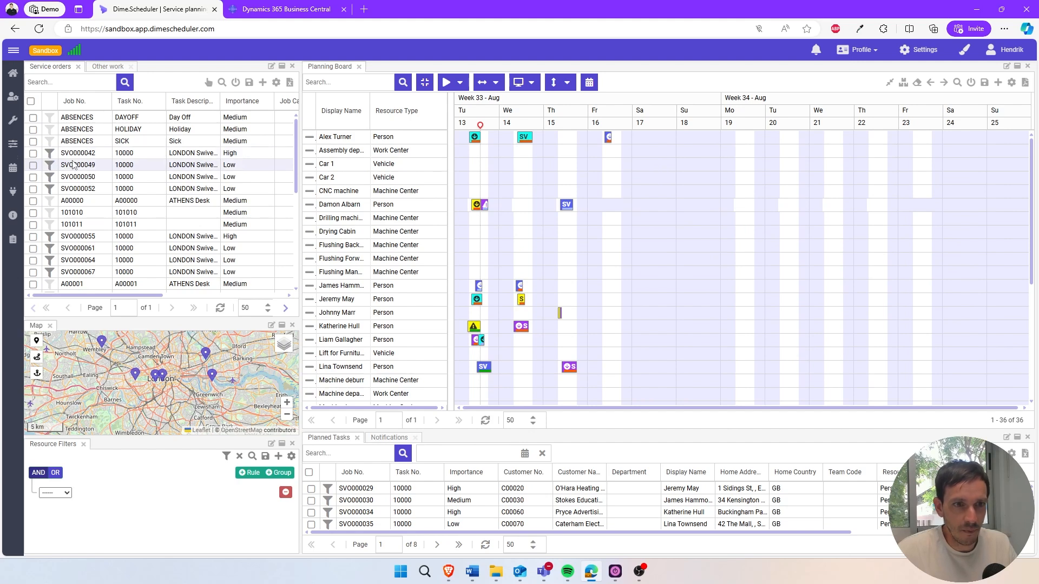
pyautogui.click(105, 102)
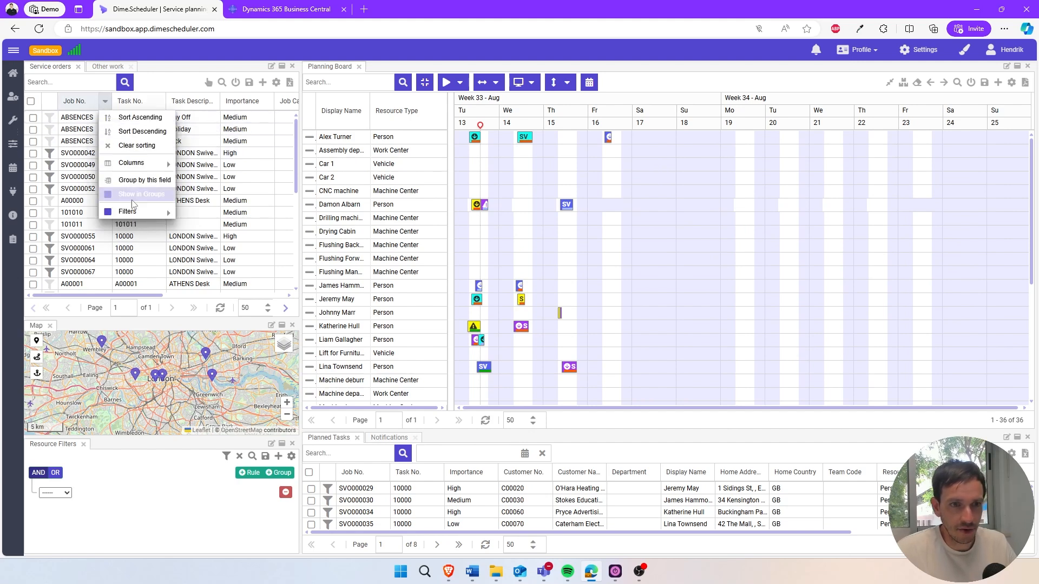
pyautogui.moveTo(130, 211)
pyautogui.write('SVO*')
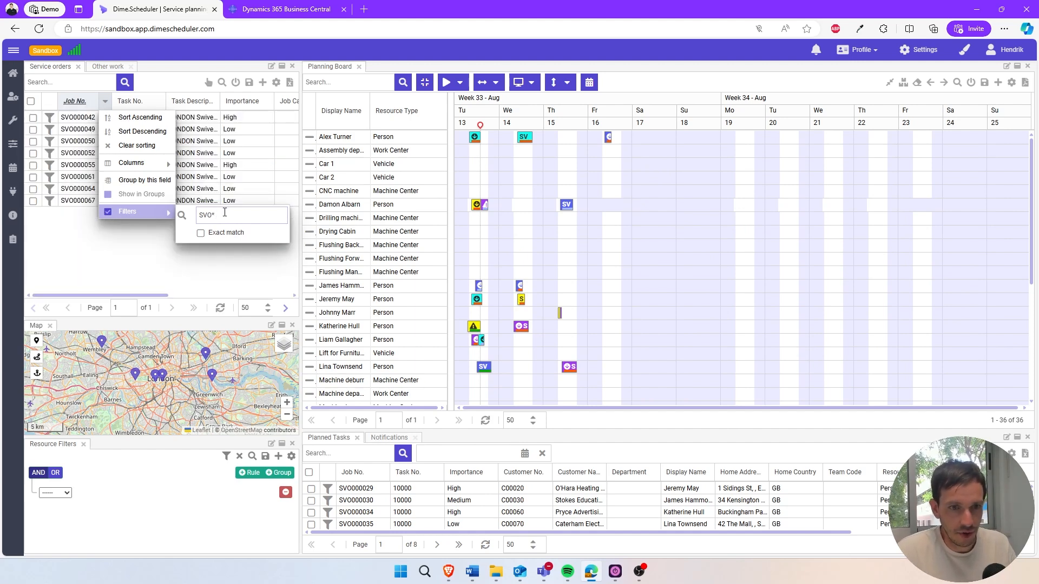
pyautogui.click(88, 239)
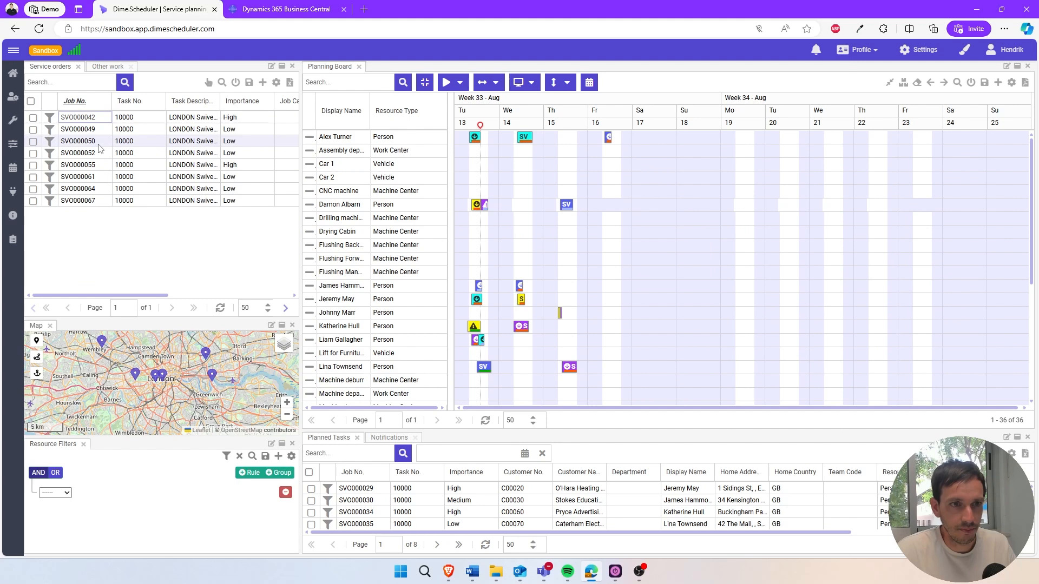
# Filter the Job No. column of the Other work component with "<>SVO*" to exclude service orders.
pyautogui.click(106, 67)
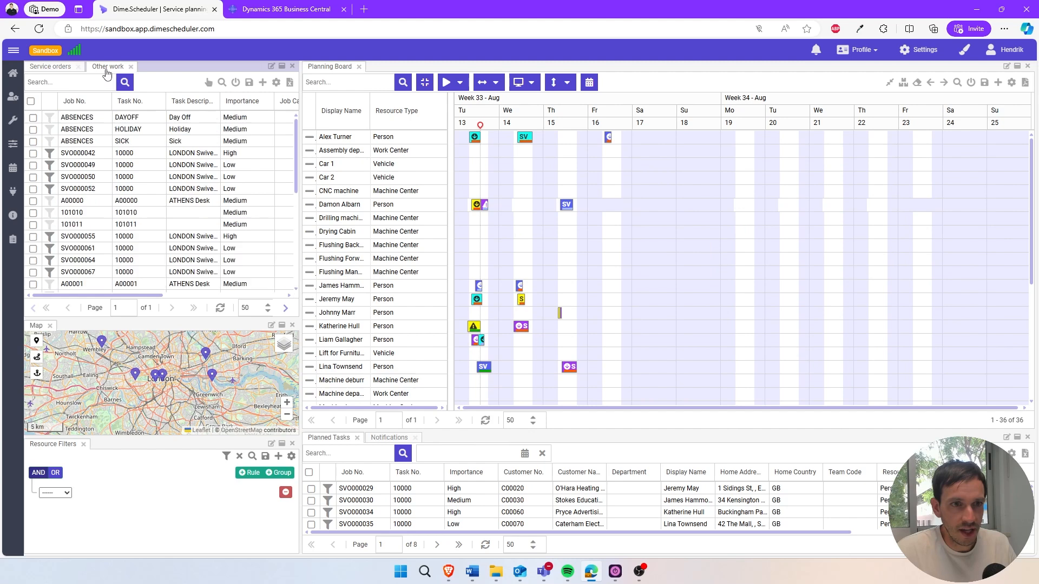
pyautogui.click(105, 102)
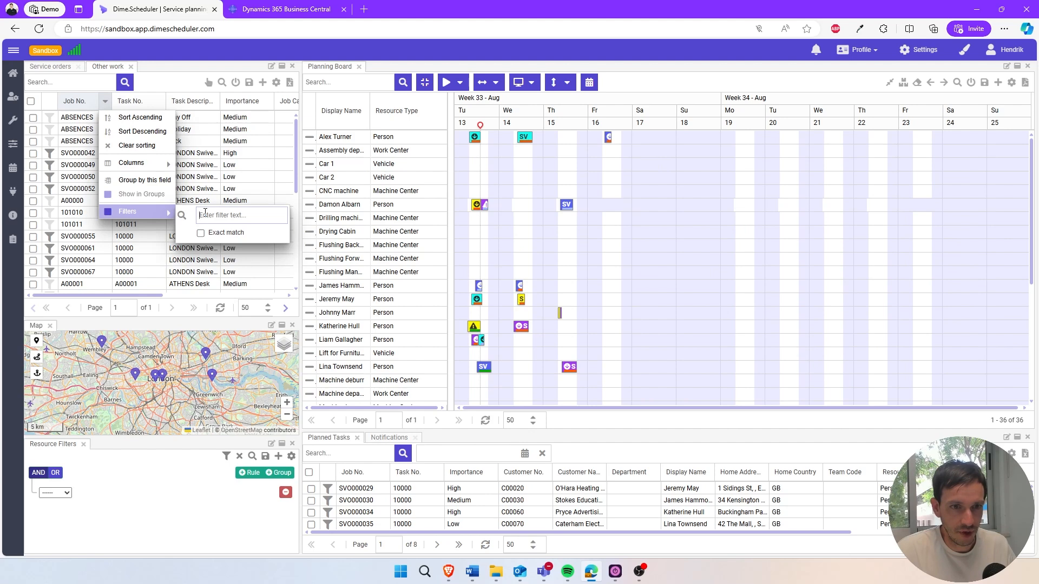
pyautogui.write('<>')
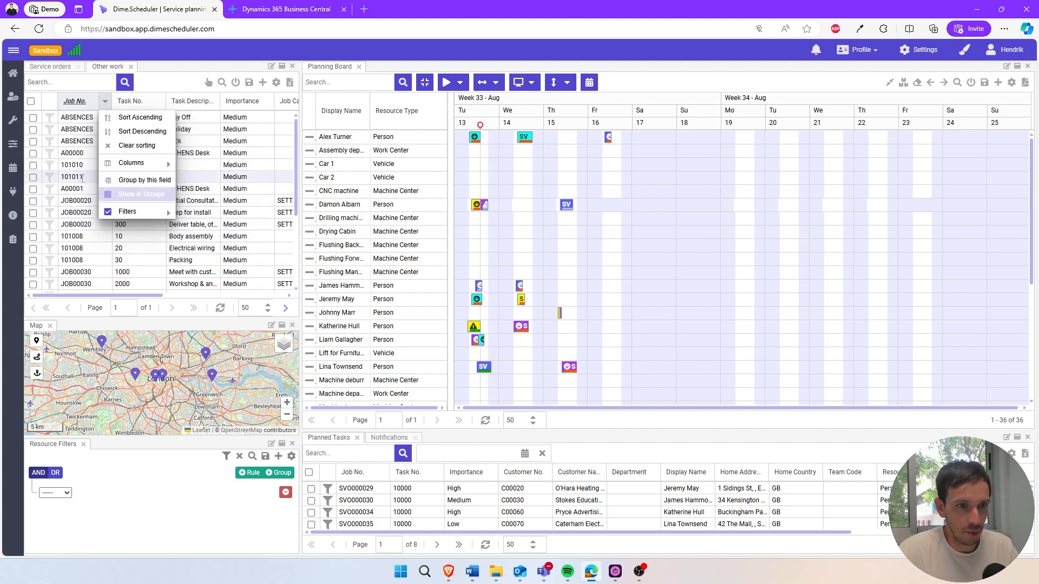
pyautogui.click(163, 81)
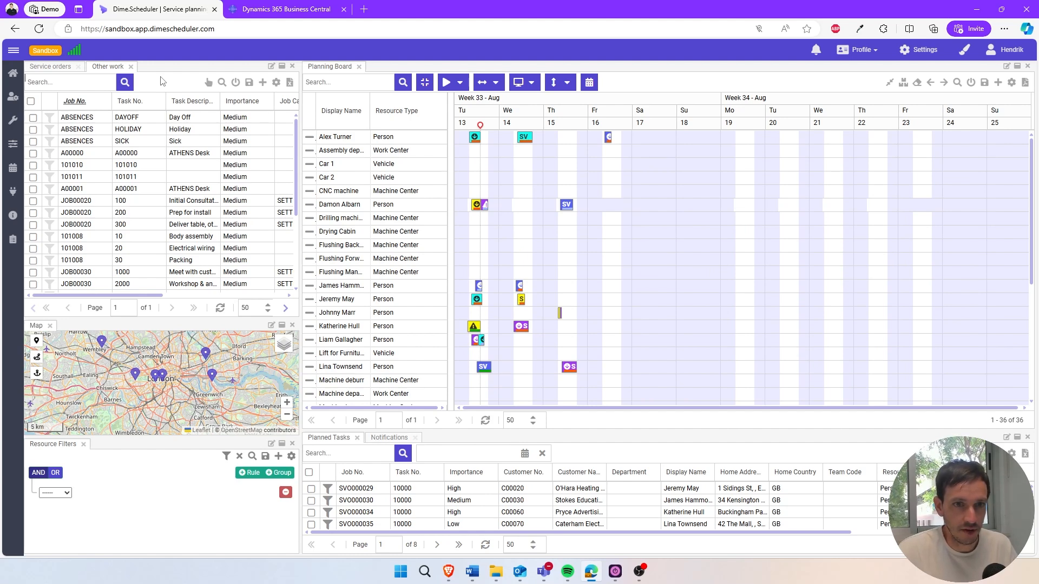
# Save the Other work component's grid layout as "Other work" and make it the default.
pyautogui.click(250, 82)
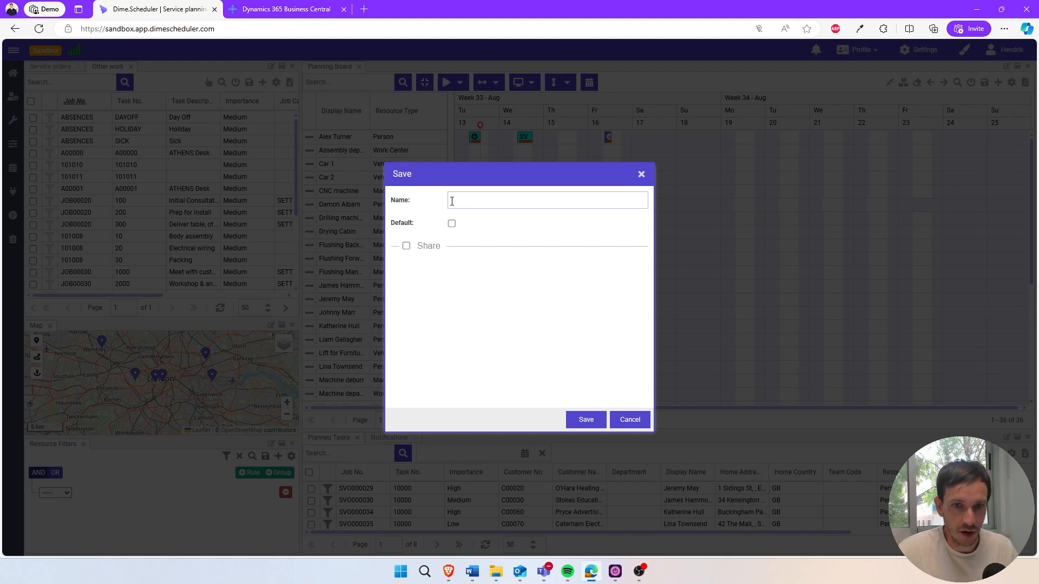
pyautogui.write('Other work')
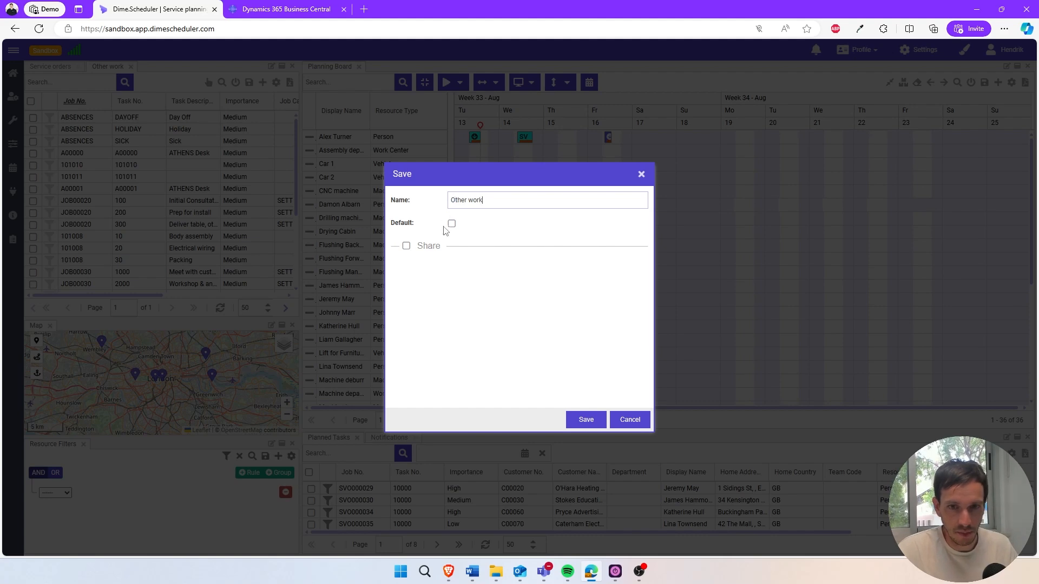
pyautogui.click(452, 225)
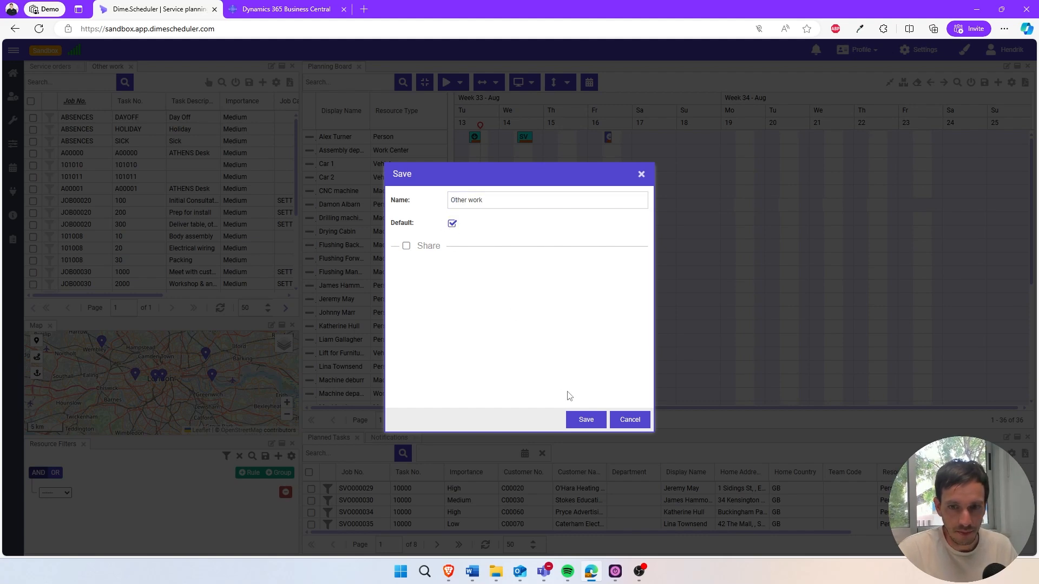
pyautogui.click(578, 421)
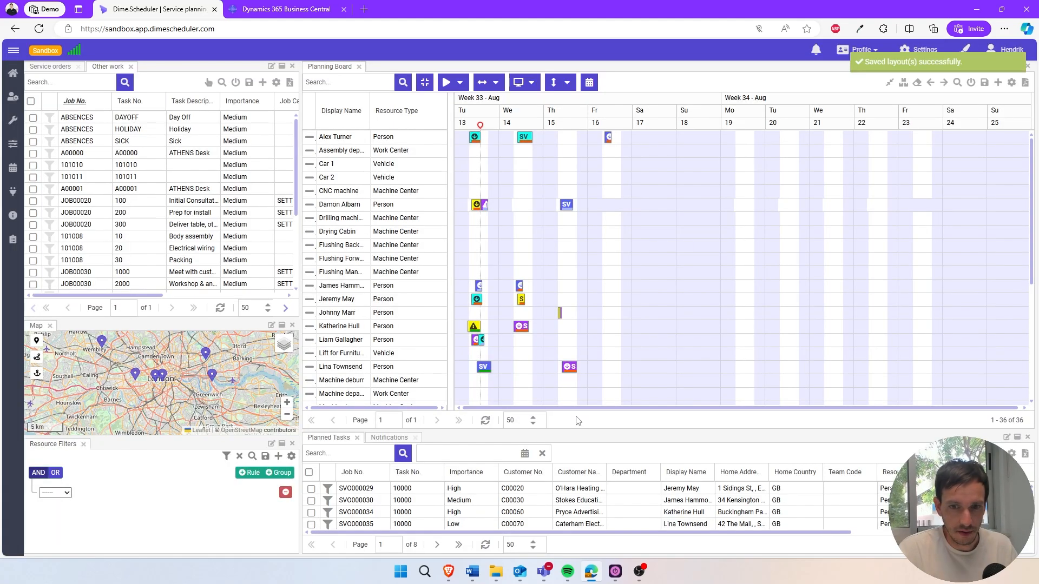
# Save the Service orders component's grid layout as "Service orders" and make it the default.
pyautogui.click(56, 68)
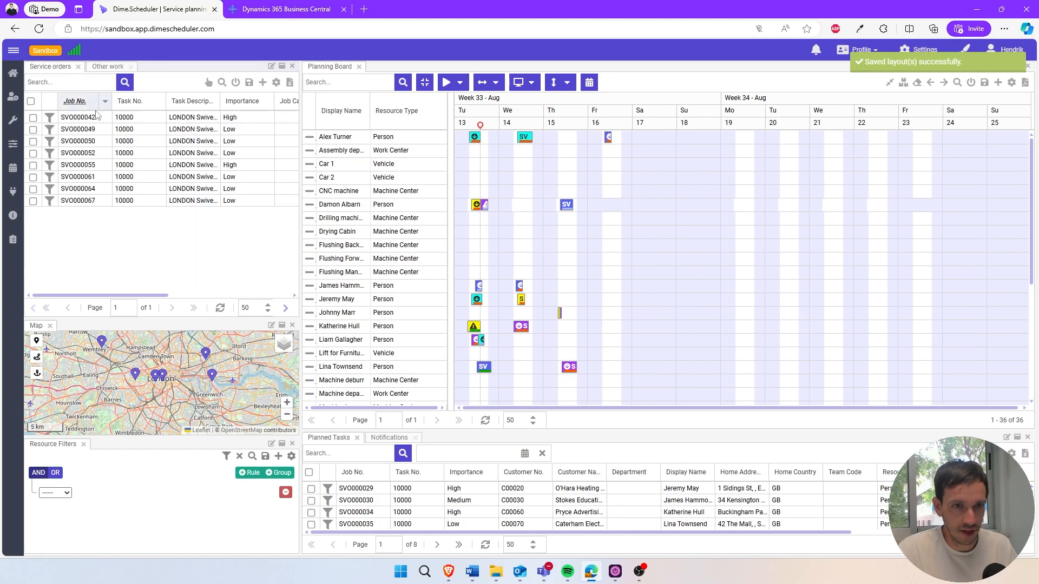
pyautogui.click(249, 83)
pyautogui.write('Servi')
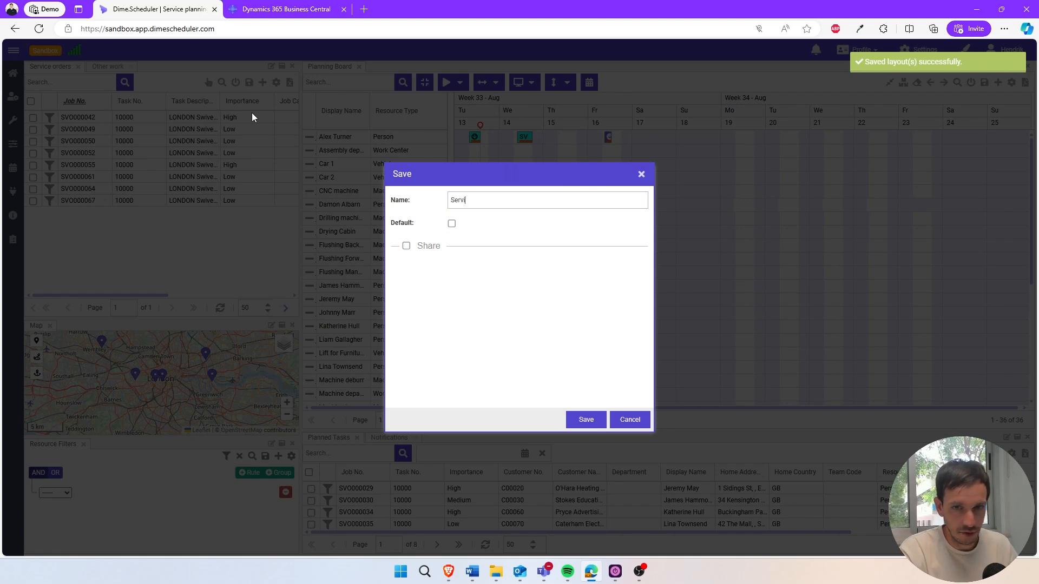
pyautogui.write('ce orders')
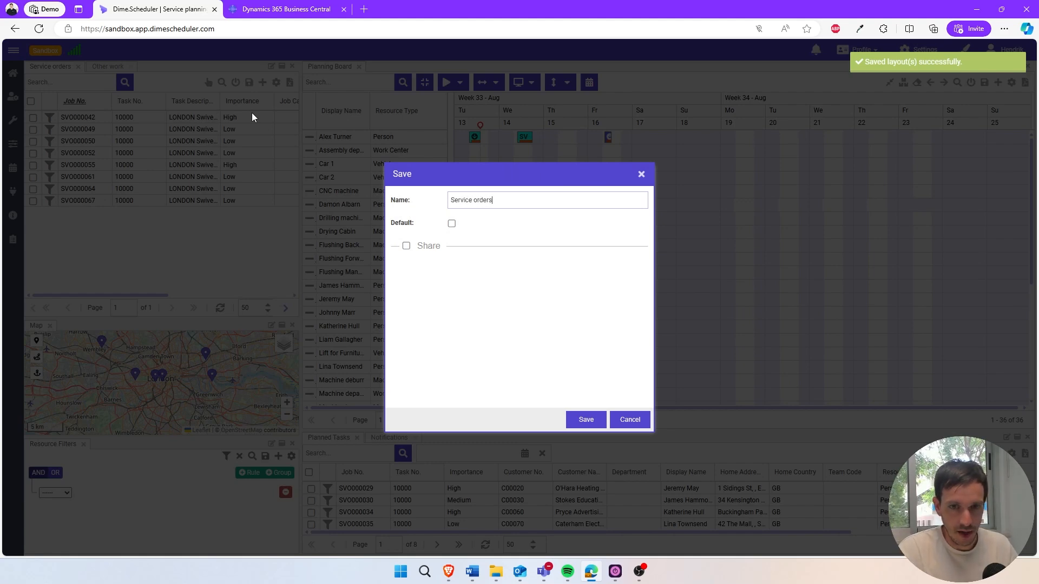
pyautogui.click(452, 225)
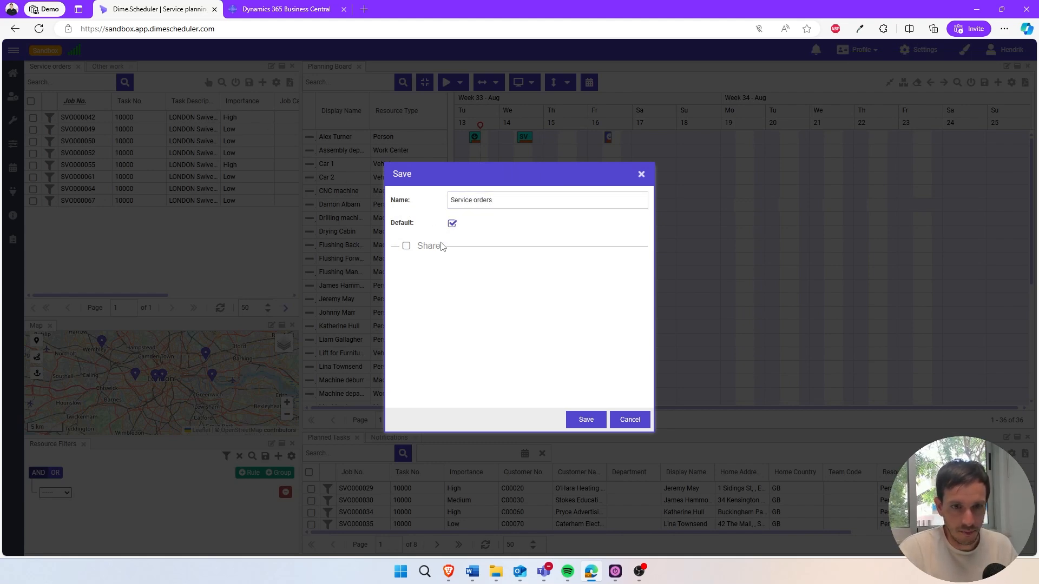
pyautogui.click(584, 420)
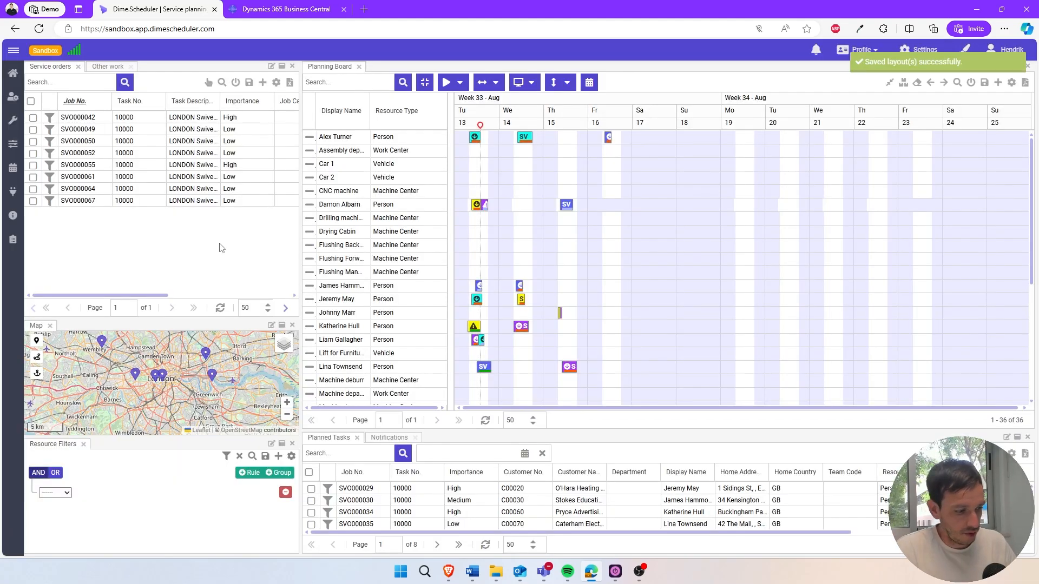
# Reload the page and check the Job No. filters in both the Service orders and Other work components.
pyautogui.press('F5')
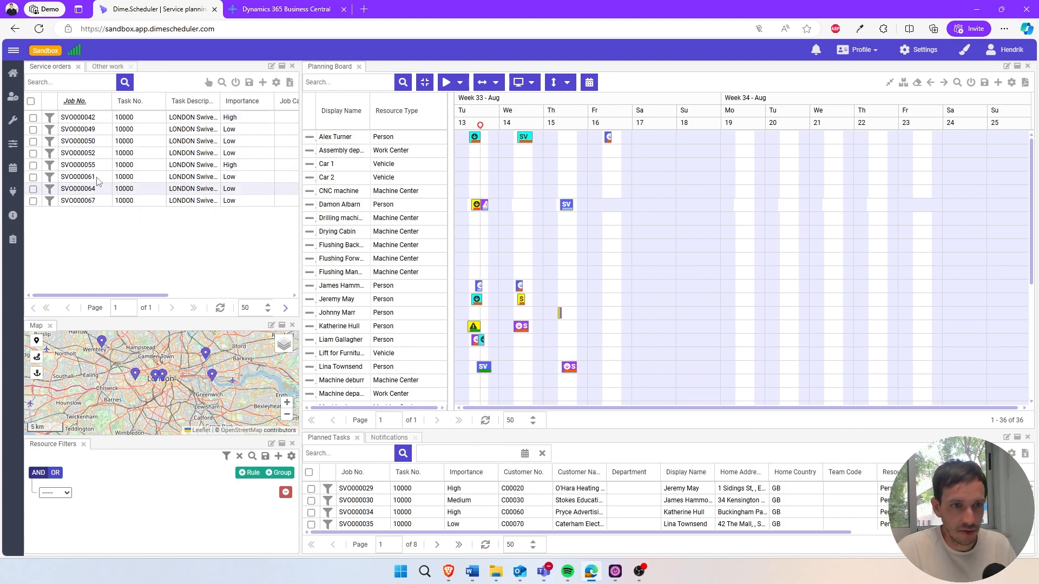
pyautogui.click(105, 102)
pyautogui.moveTo(125, 212)
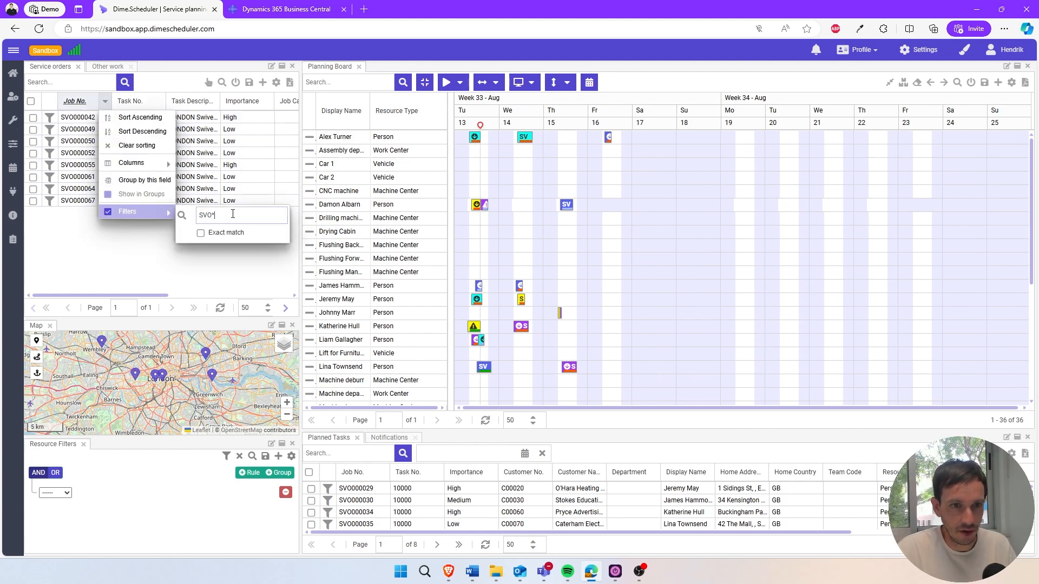
pyautogui.click(108, 67)
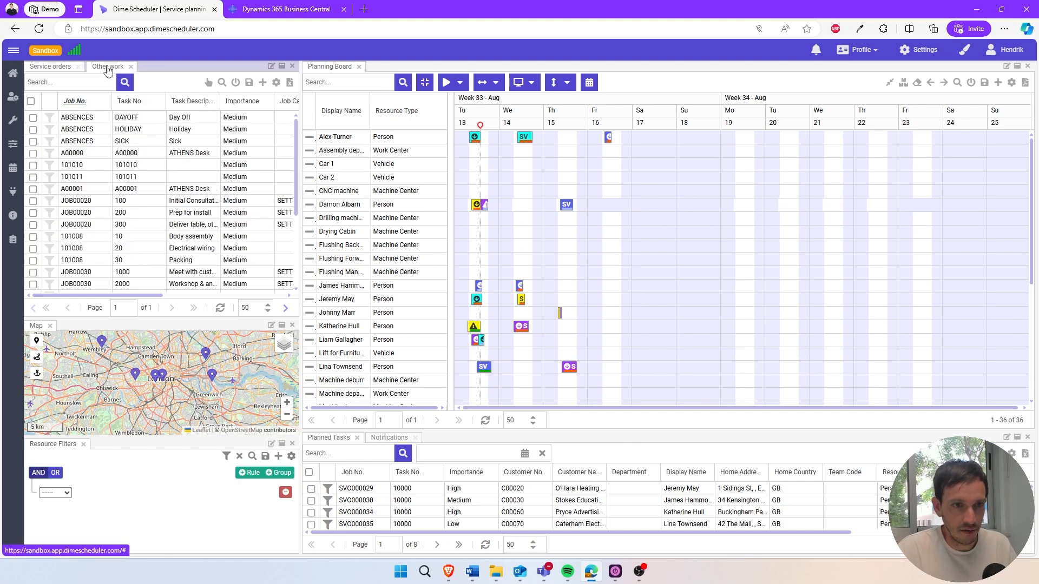
pyautogui.click(105, 102)
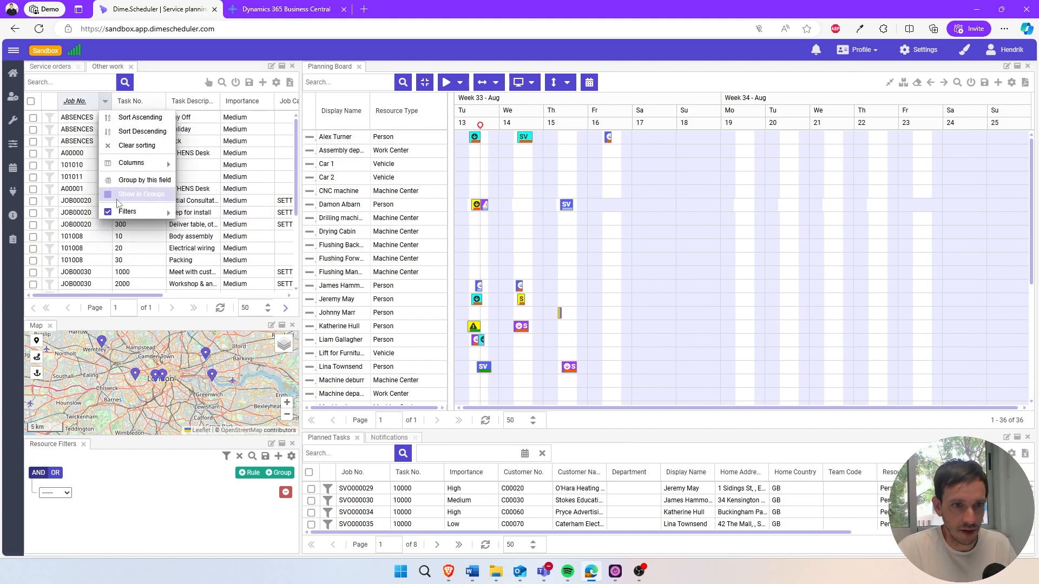
pyautogui.moveTo(167, 213)
pyautogui.click(228, 216)
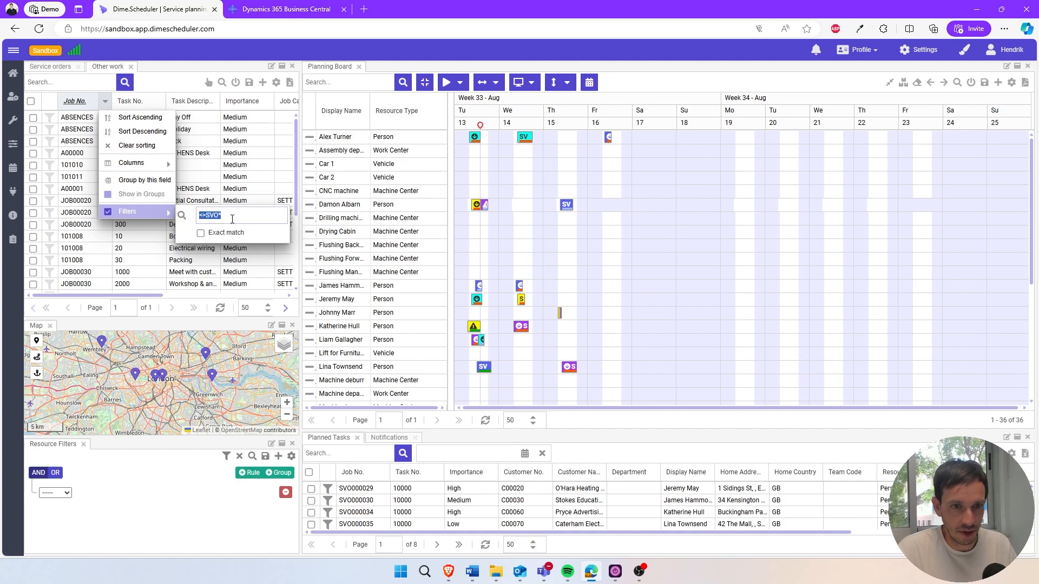
pyautogui.click(100, 47)
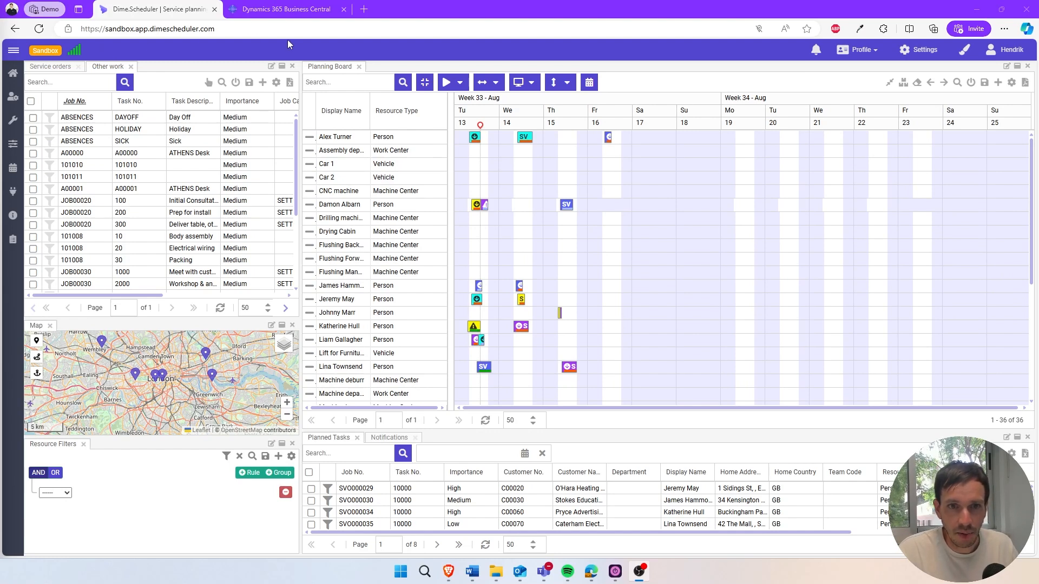
# In the profile settings, set the planning board's start date to Today and its range to Day.
pyautogui.click(924, 51)
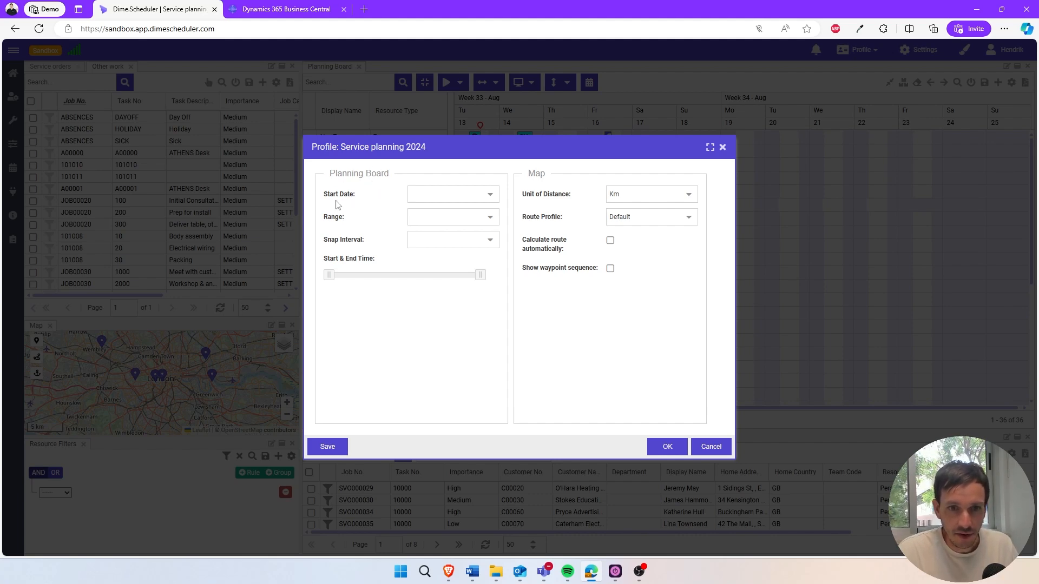
pyautogui.click(490, 195)
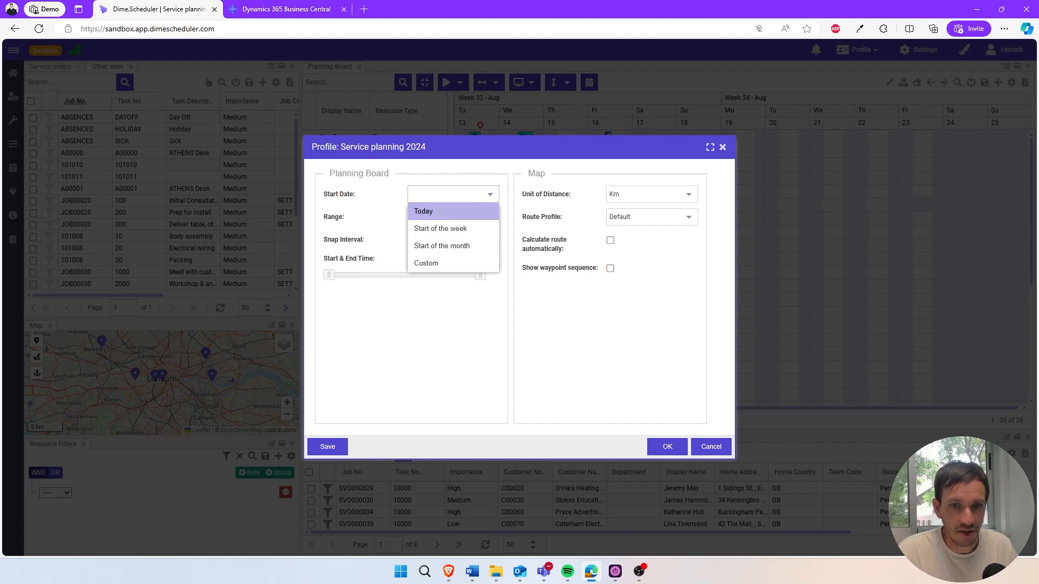
pyautogui.click(439, 213)
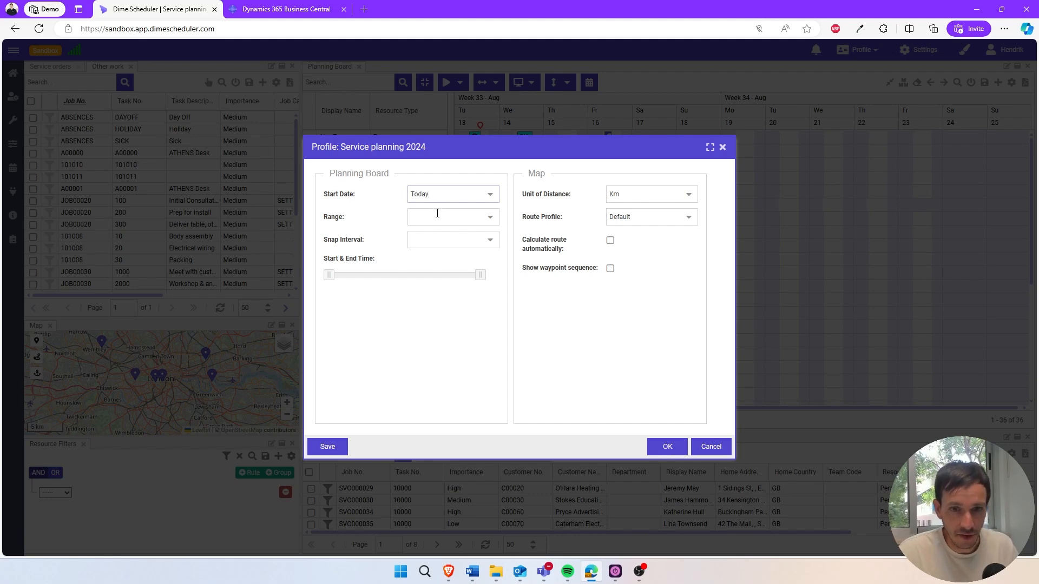
pyautogui.click(490, 217)
pyautogui.click(420, 234)
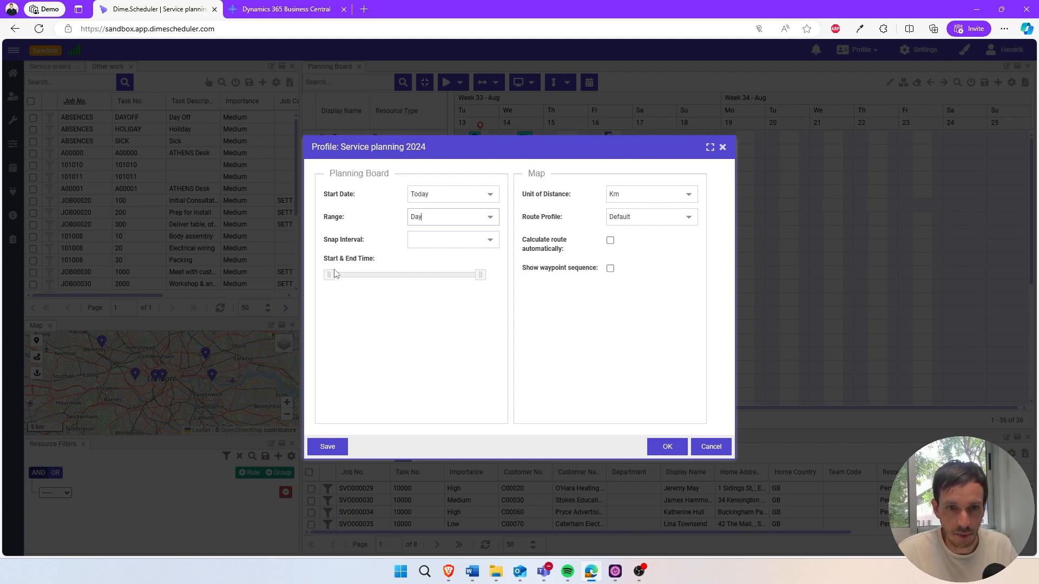
# Limit the planning board's start and end time to 08:00–18:00 and apply the profile settings.
pyautogui.moveTo(329, 275); pyautogui.dragTo(379, 275)
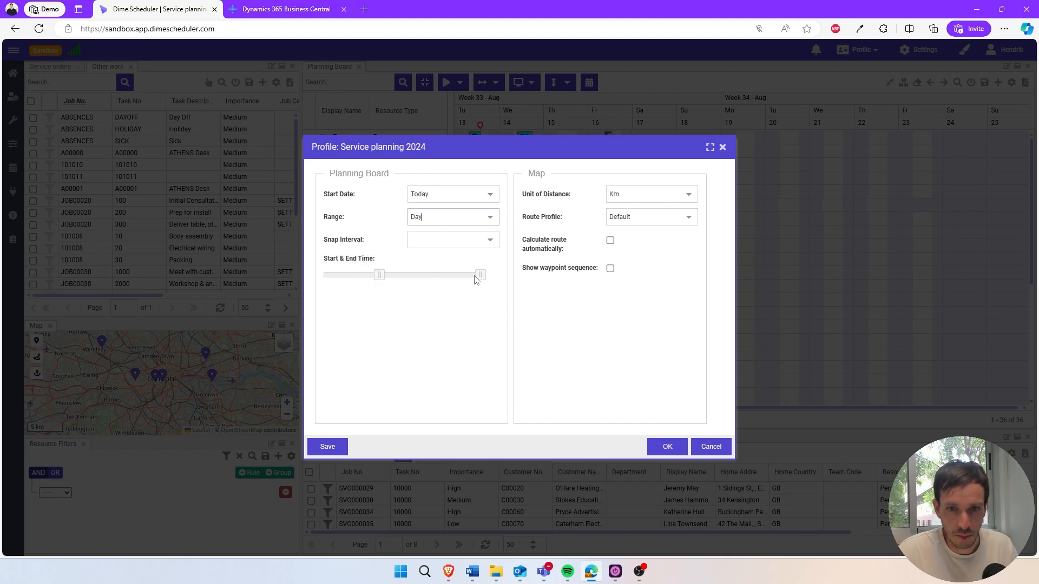
pyautogui.moveTo(480, 278); pyautogui.dragTo(469, 277)
pyautogui.moveTo(453, 275); pyautogui.dragTo(443, 275)
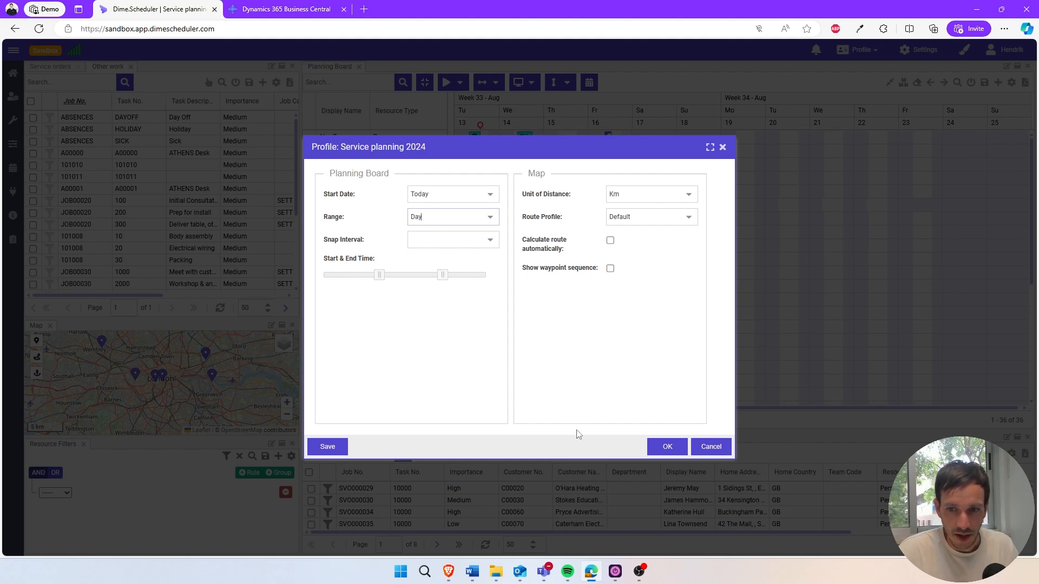
pyautogui.click(652, 447)
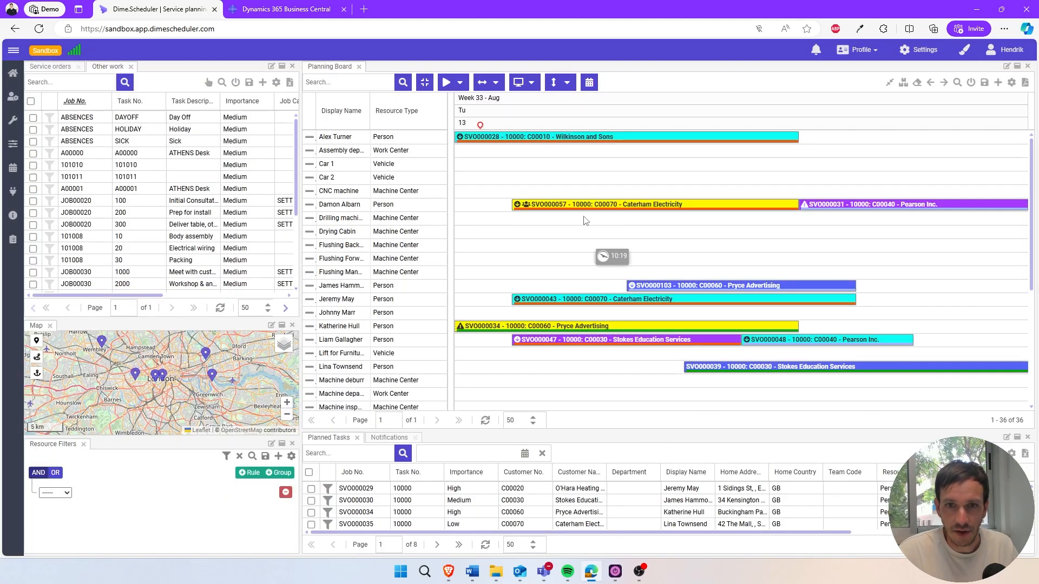
# Switch the planning board to the Day view and set its row height to 3 rows.
pyautogui.click(526, 85)
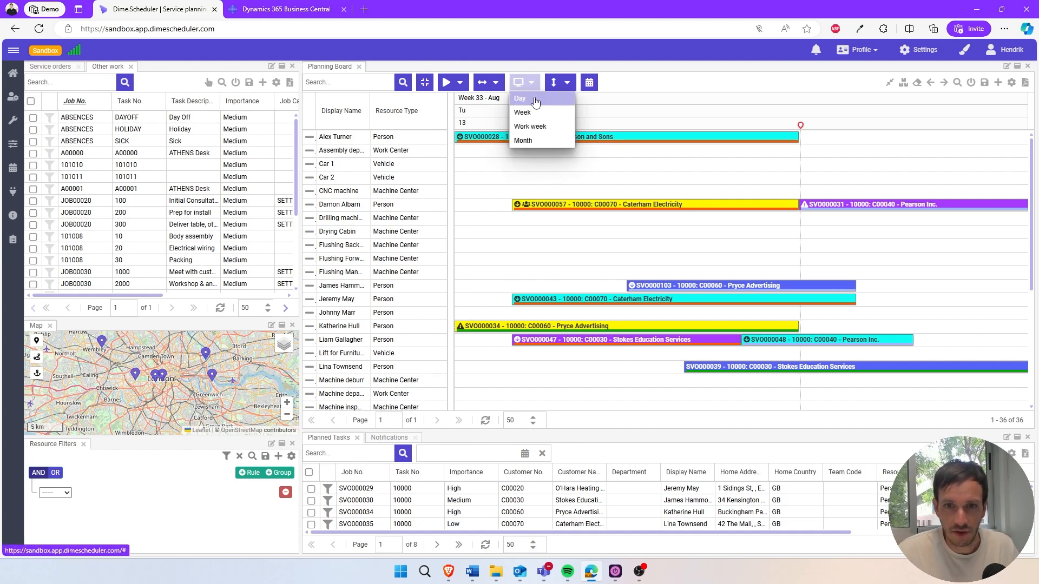
pyautogui.click(535, 99)
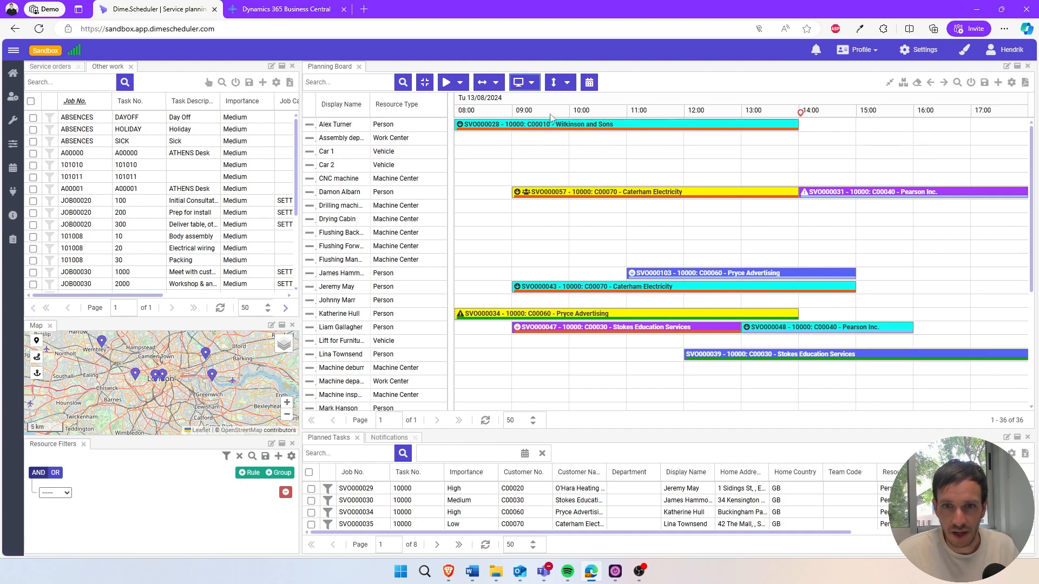
pyautogui.click(559, 91)
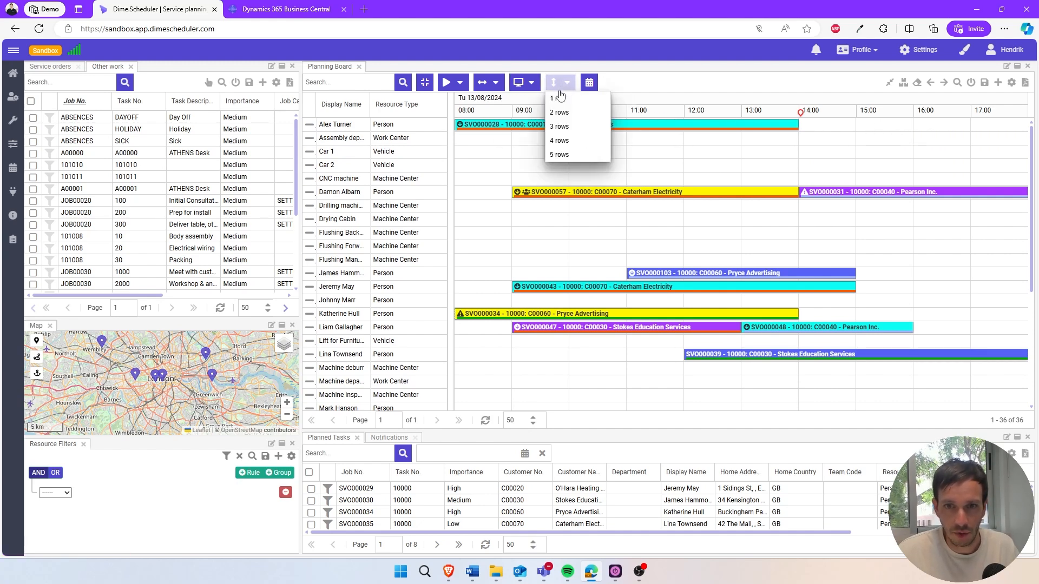
pyautogui.click(561, 128)
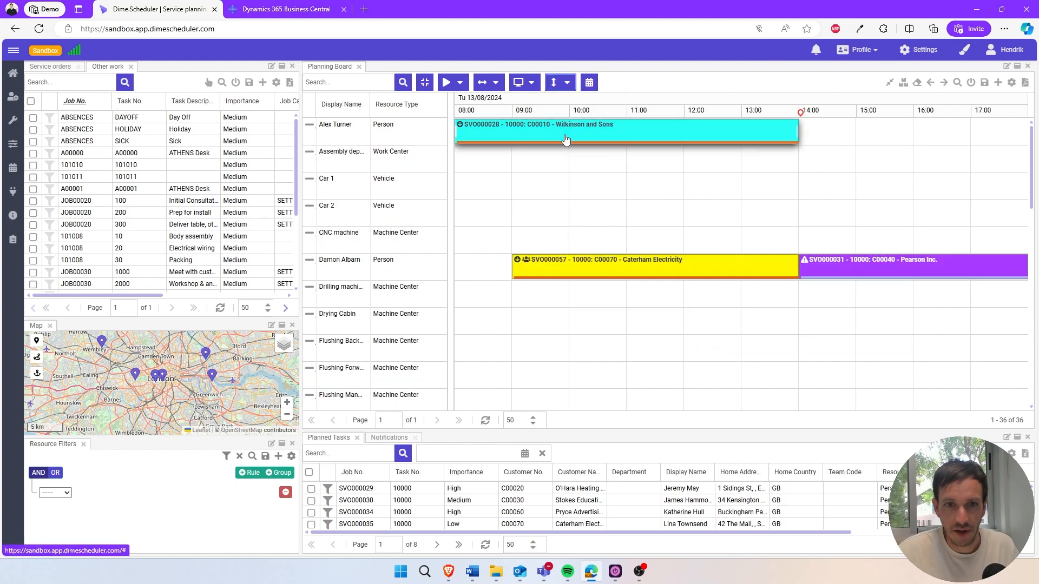
# Filter the planning board's Resource Type column on "Person".
pyautogui.click(440, 105)
pyautogui.moveTo(470, 218)
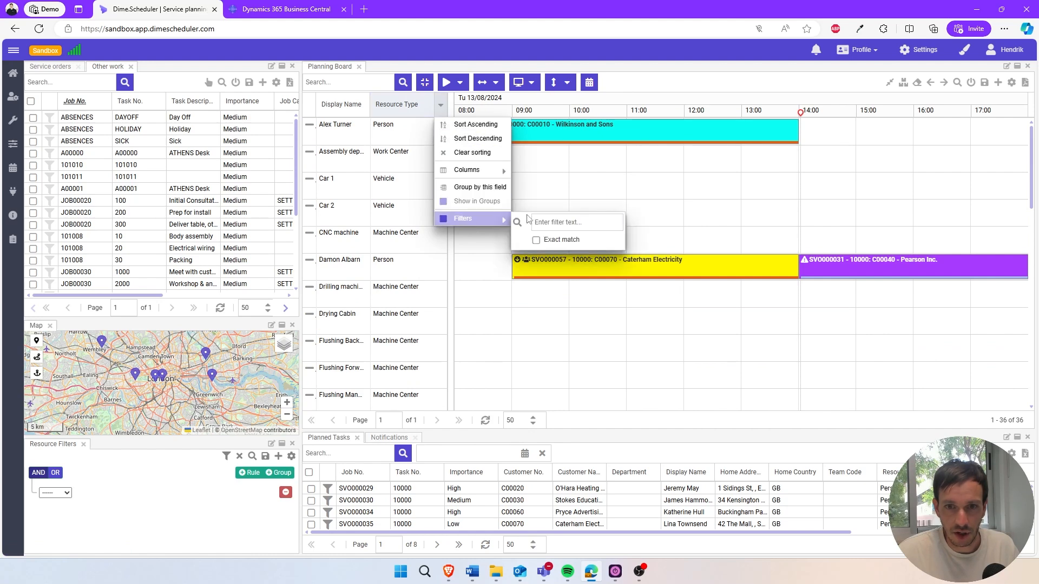
pyautogui.write('Person')
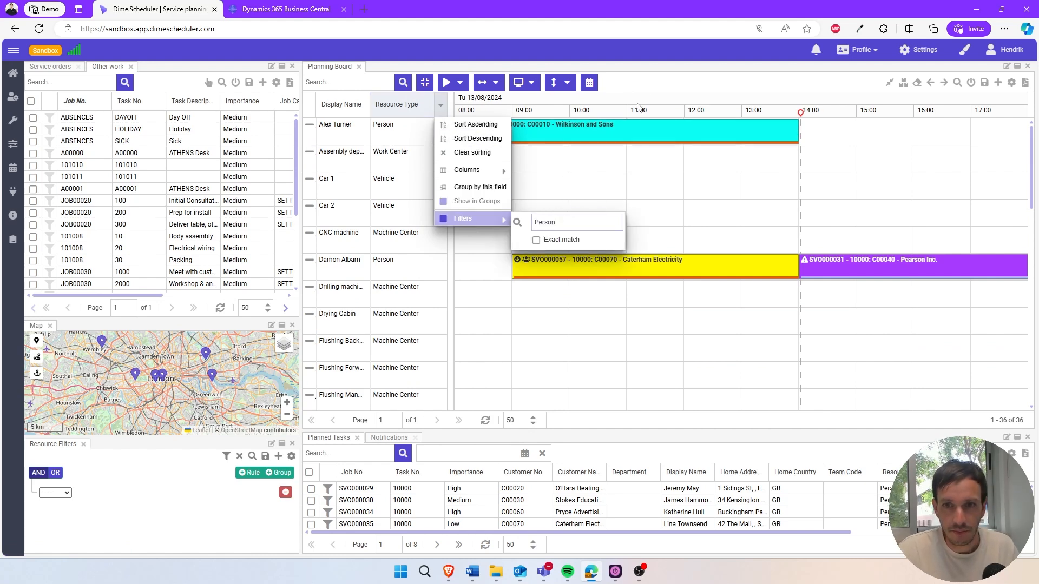
pyautogui.press('Return')
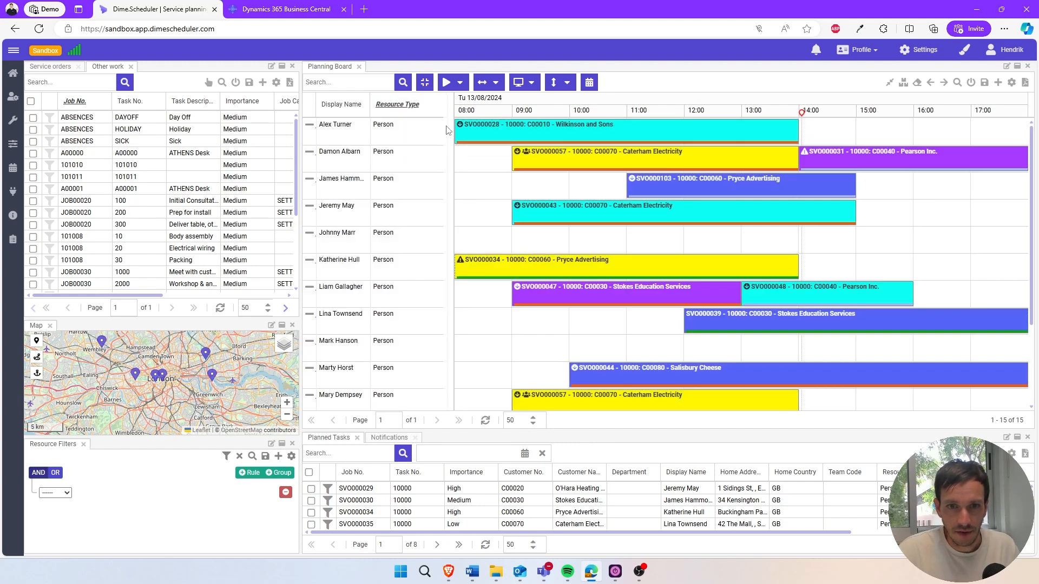
# Narrow the planning board's resource grid so only the Display Name column shows, and save the profile.
pyautogui.moveTo(388, 128); pyautogui.dragTo(371, 128)
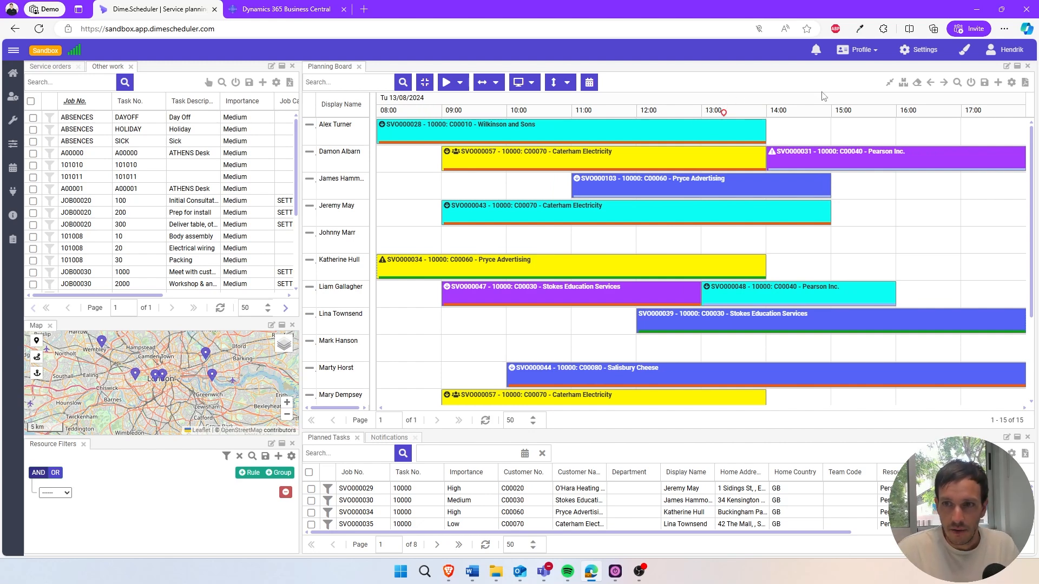
pyautogui.click(860, 50)
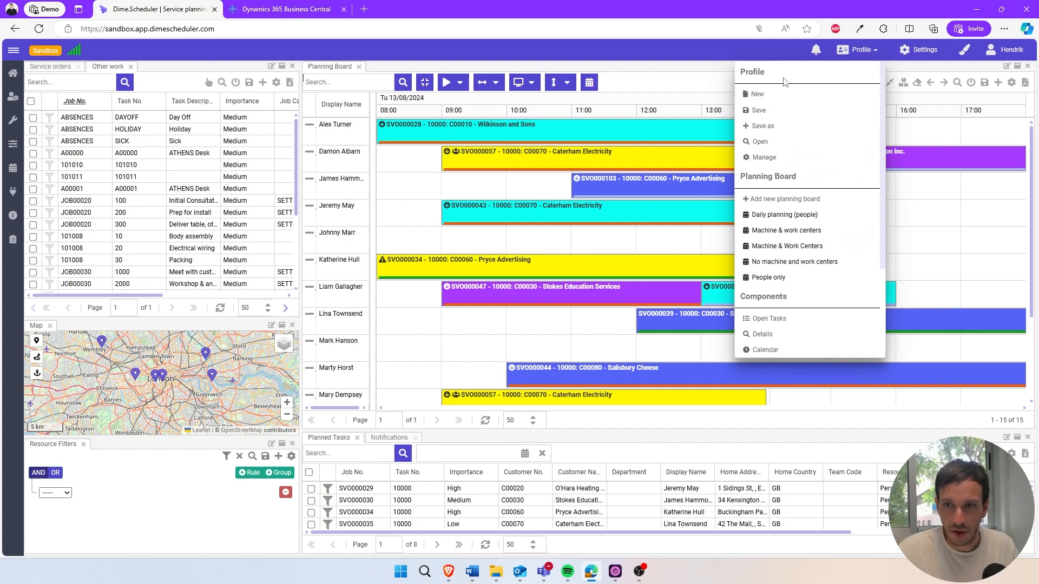
pyautogui.click(749, 114)
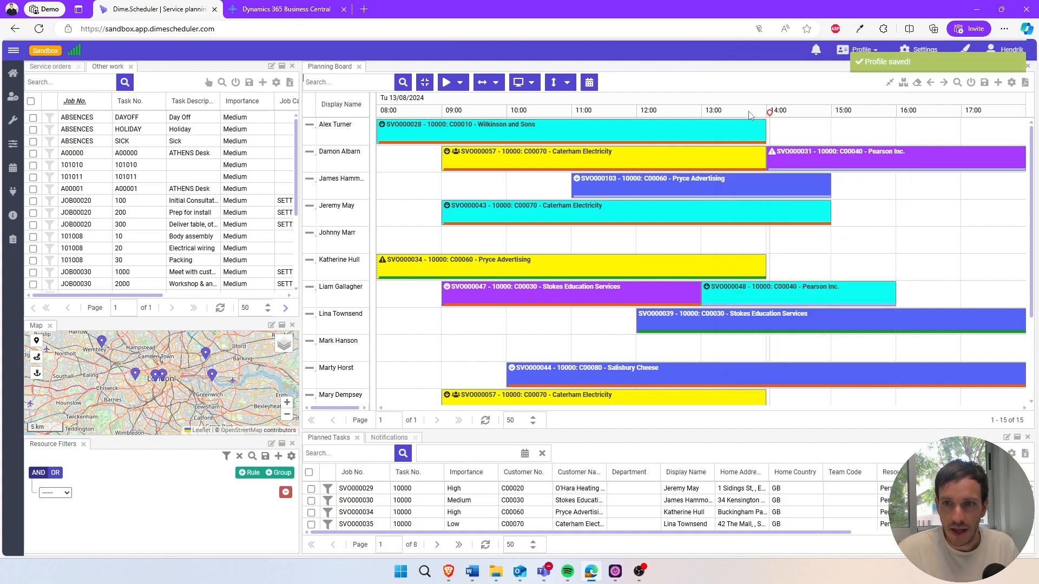
# Save the planning board layout as "Daily planning today" and make it the default.
pyautogui.click(985, 85)
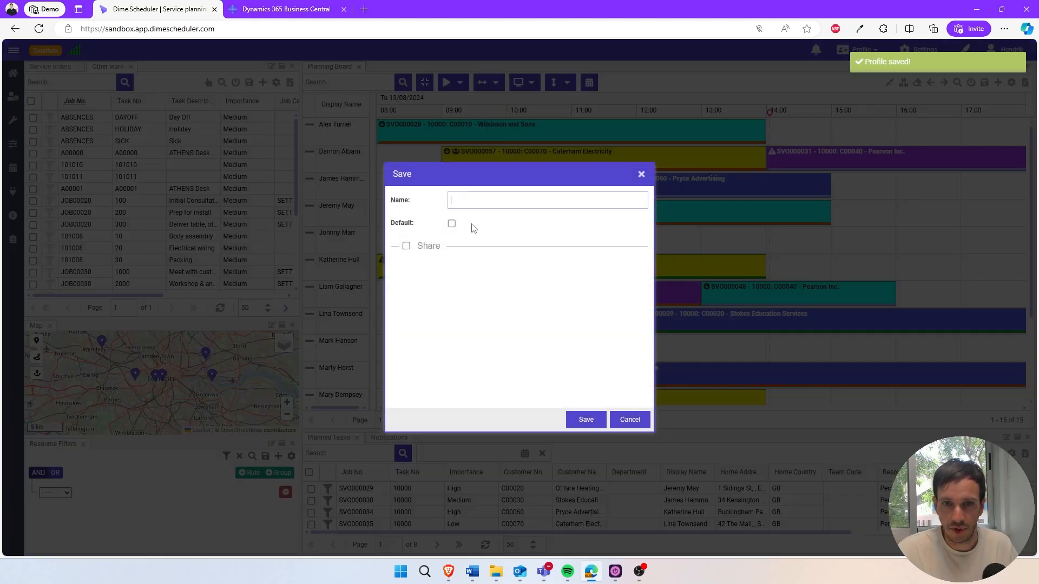
pyautogui.write('Daily pl')
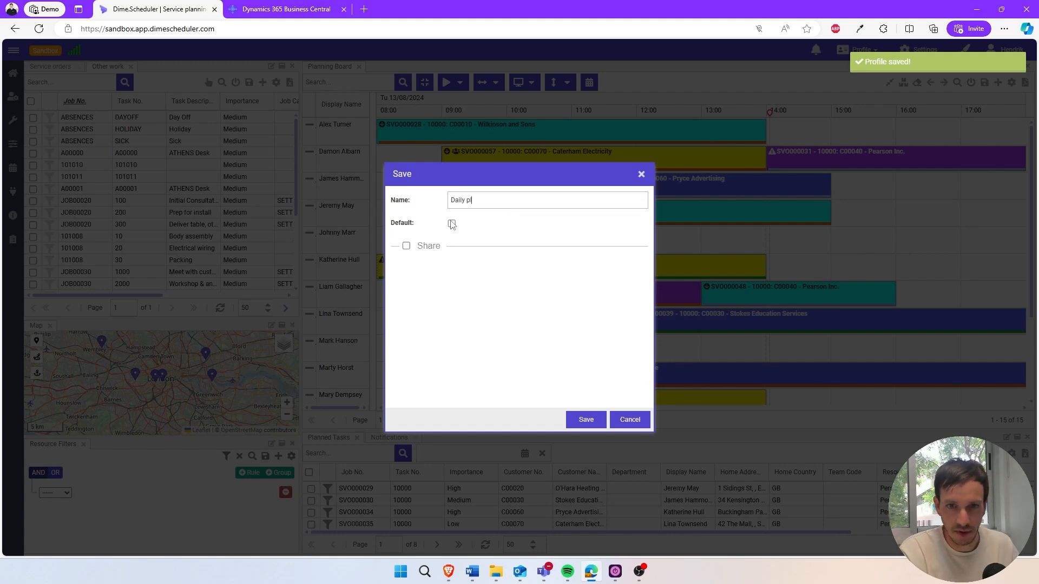
pyautogui.write('anning today')
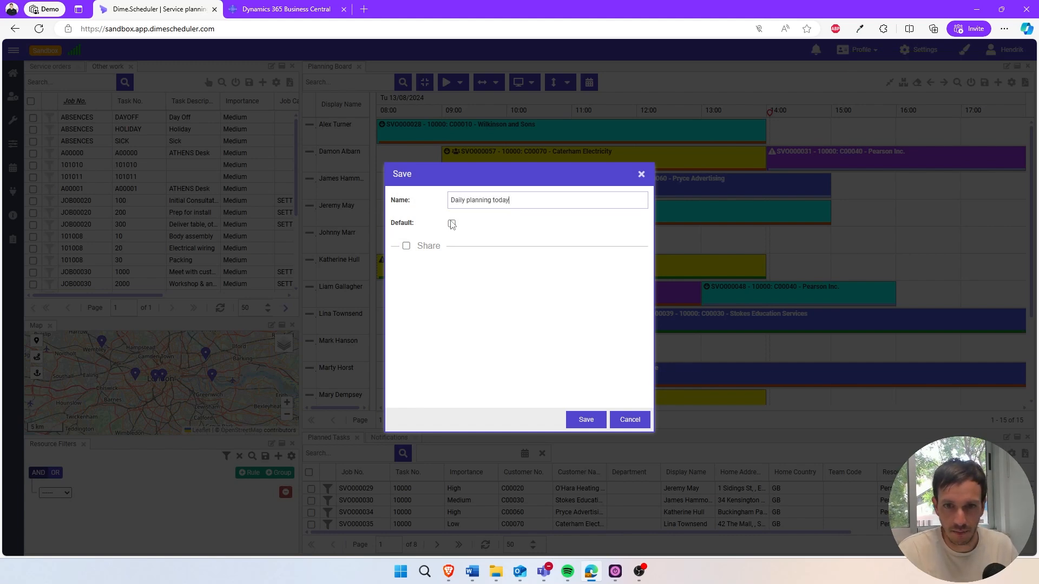
pyautogui.click(451, 224)
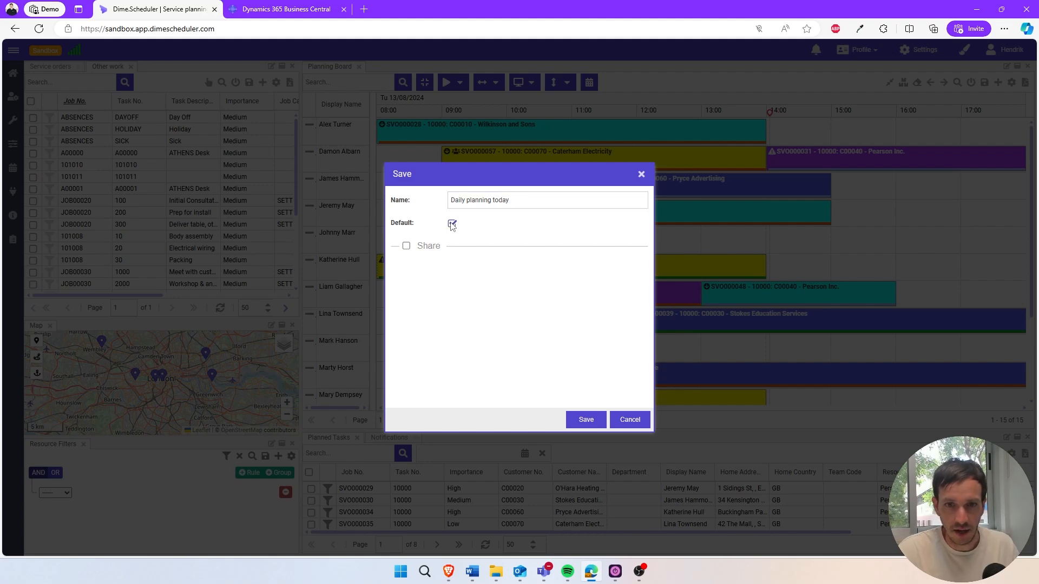
pyautogui.click(574, 419)
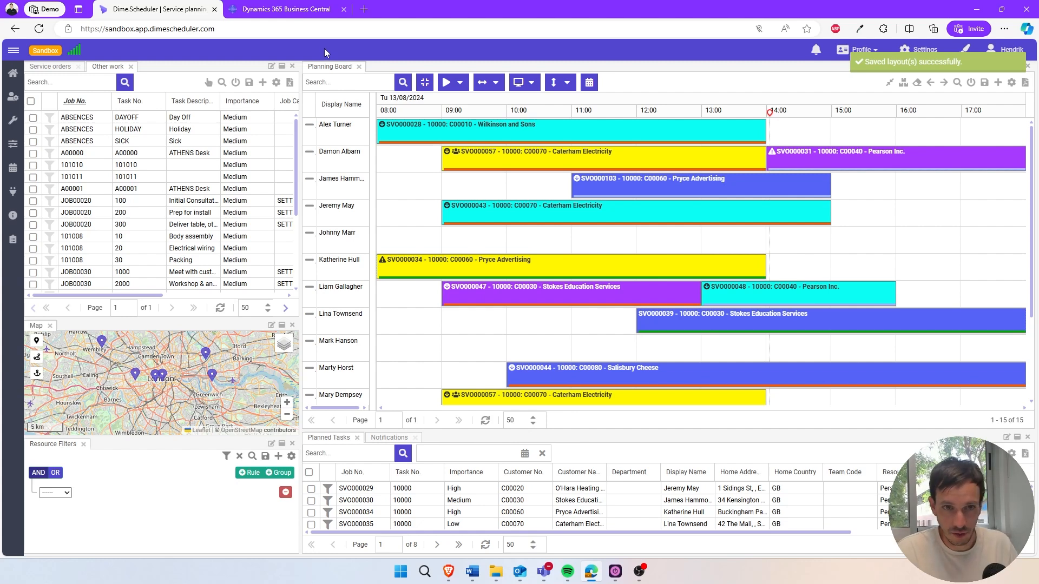
# Reload the page and save the planning board layout again with the resource grid widened to show the Resource Type column.
pyautogui.press('F5')
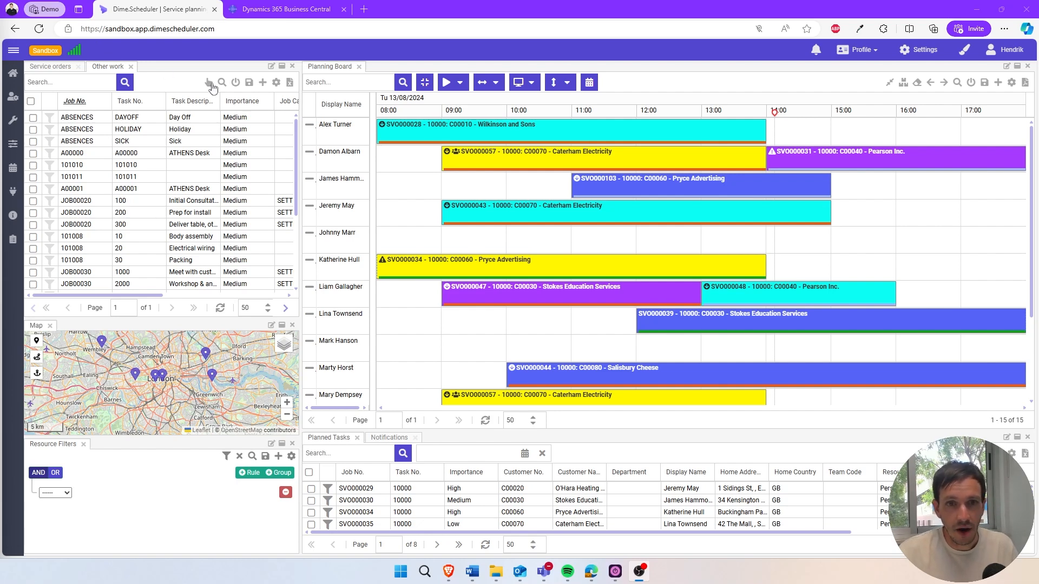
pyautogui.moveTo(372, 143); pyautogui.dragTo(424, 145)
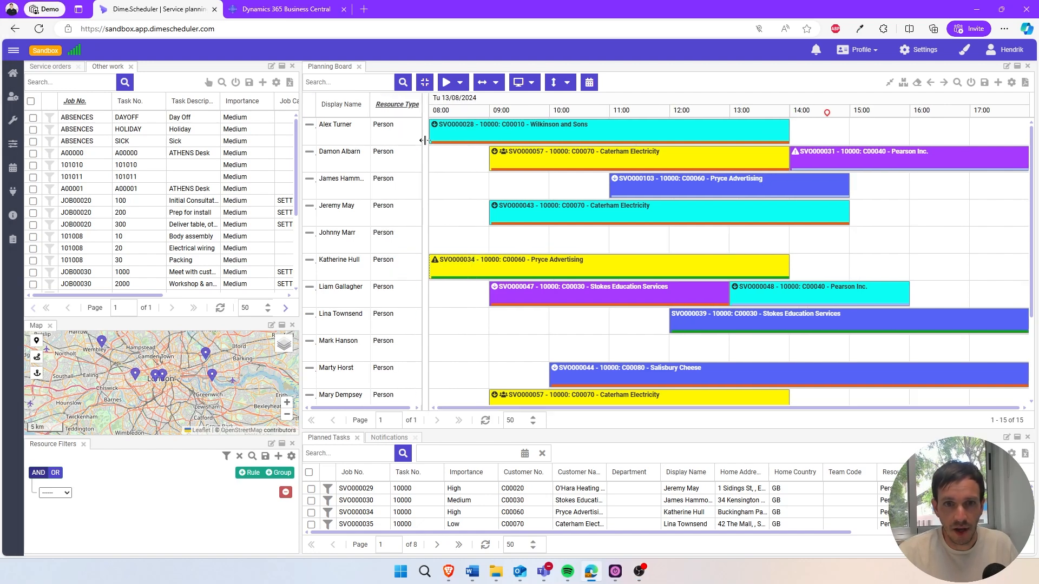
pyautogui.click(984, 86)
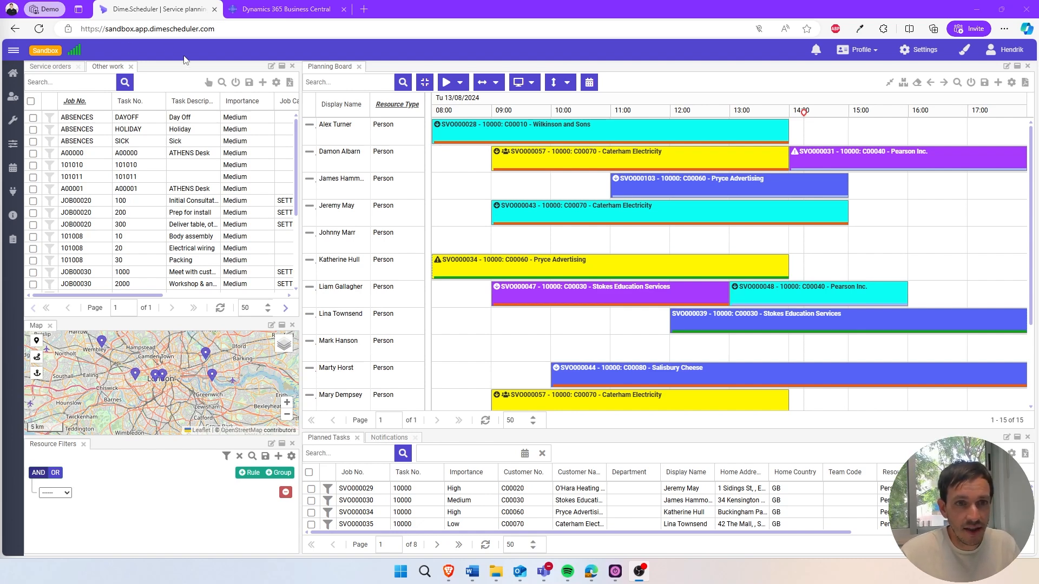
# Load the saved Jobs layout in the Other work component and make it the default layout.
pyautogui.click(222, 83)
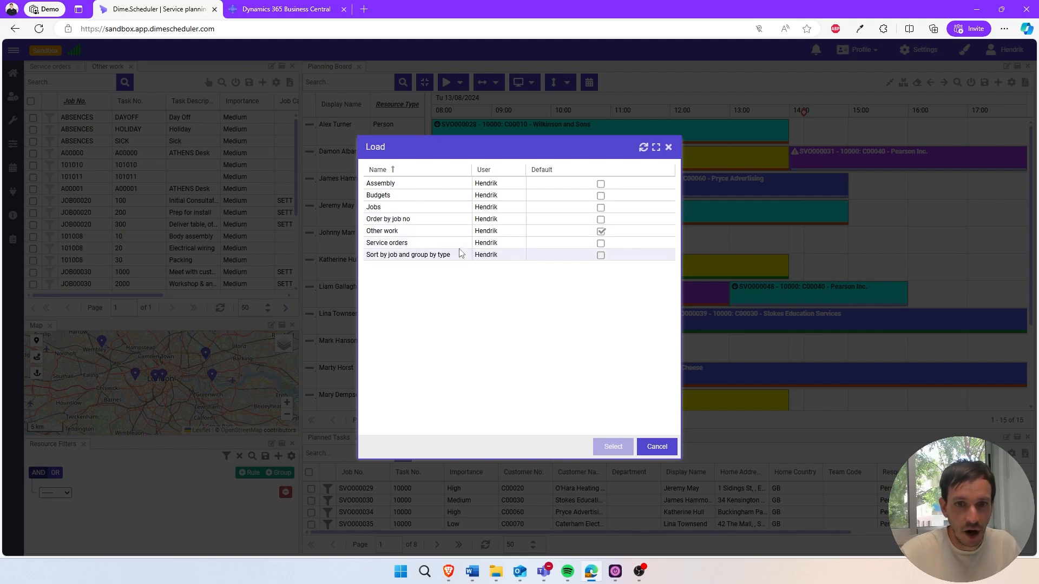
pyautogui.doubleClick(450, 211)
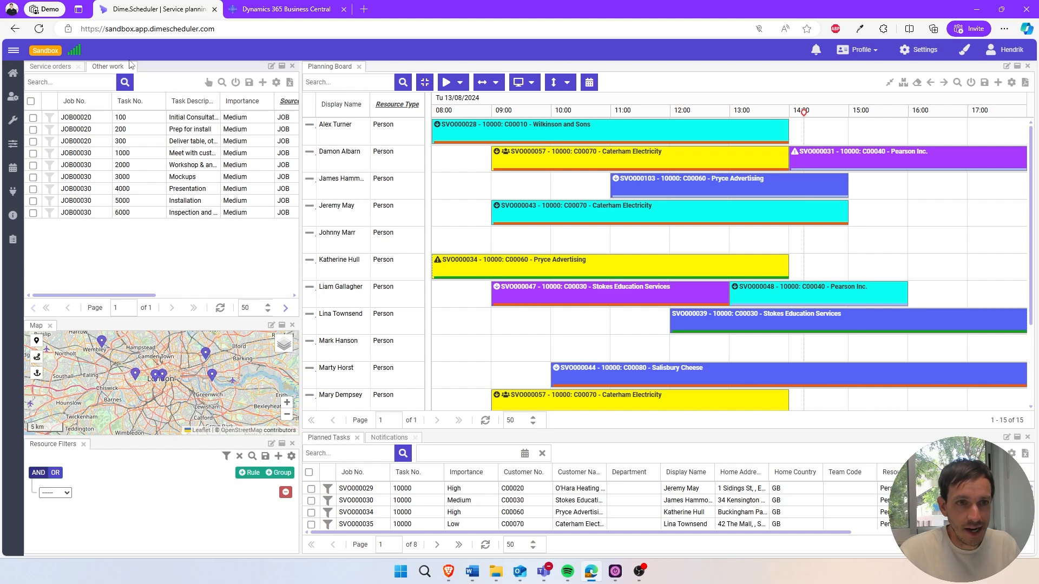
pyautogui.click(277, 84)
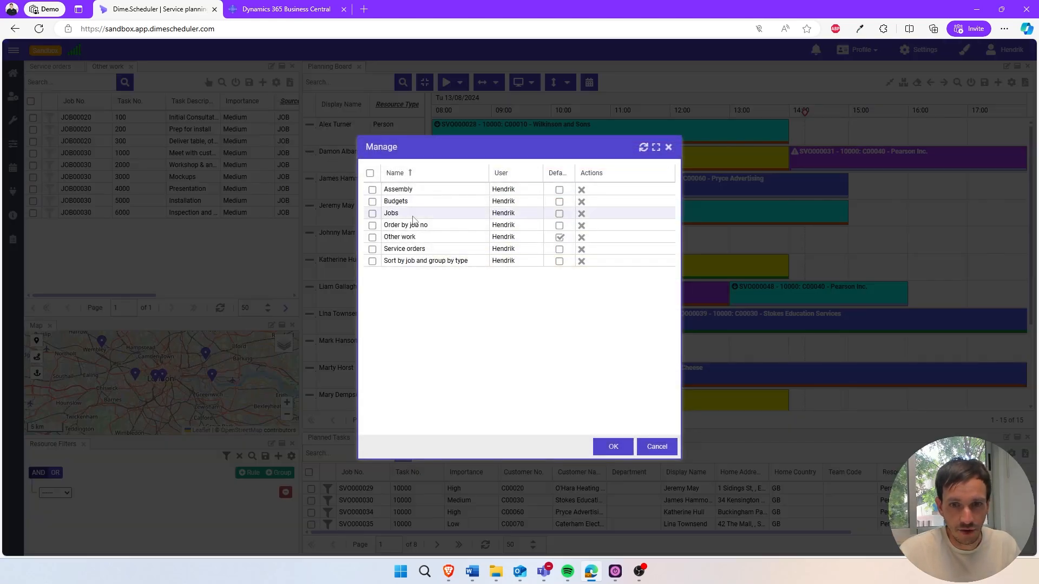
pyautogui.click(558, 216)
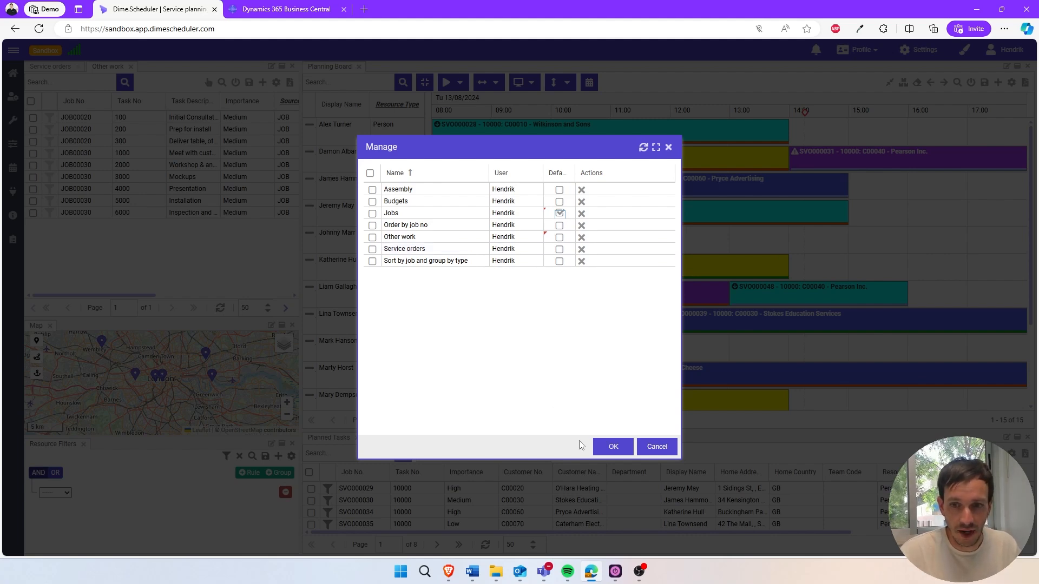
pyautogui.click(613, 447)
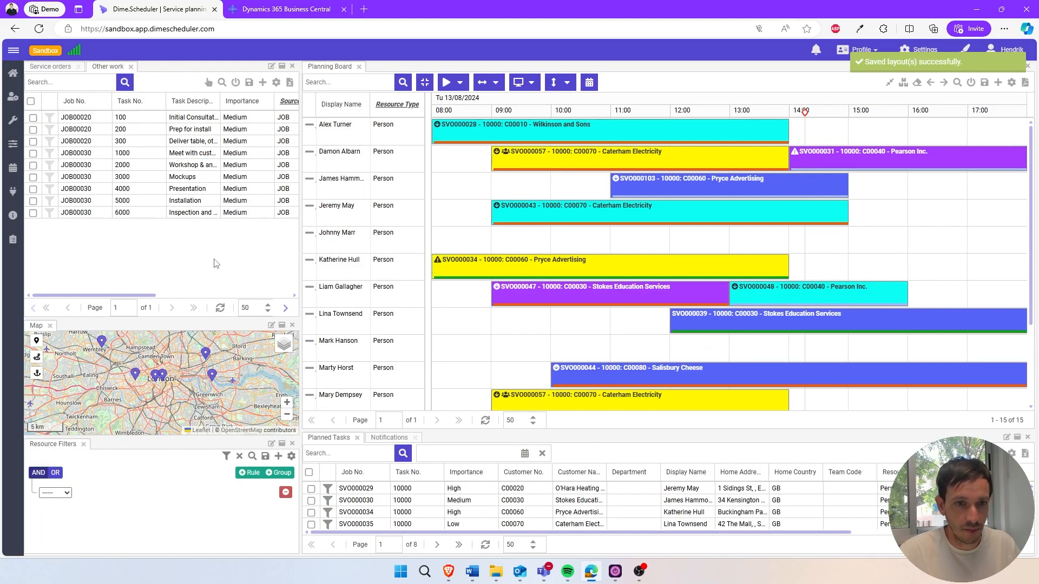